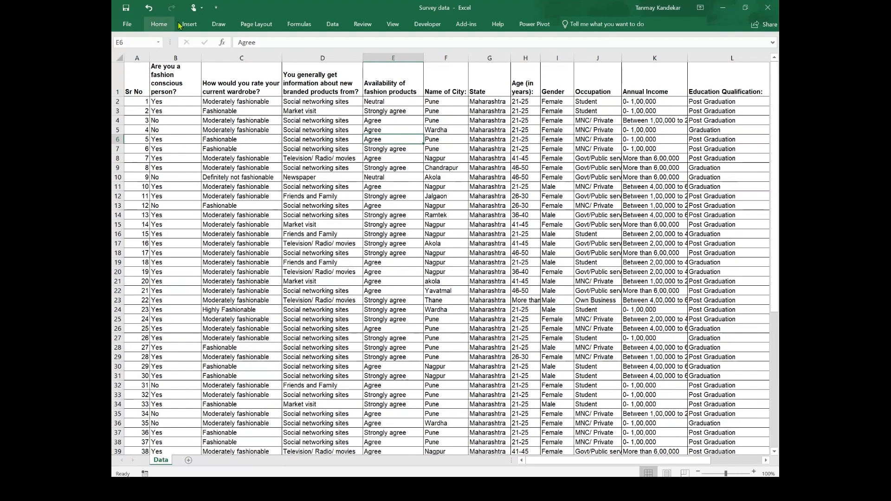
Step: Create a PivotTable from the survey data on a new worksheet
left_click(189, 24)
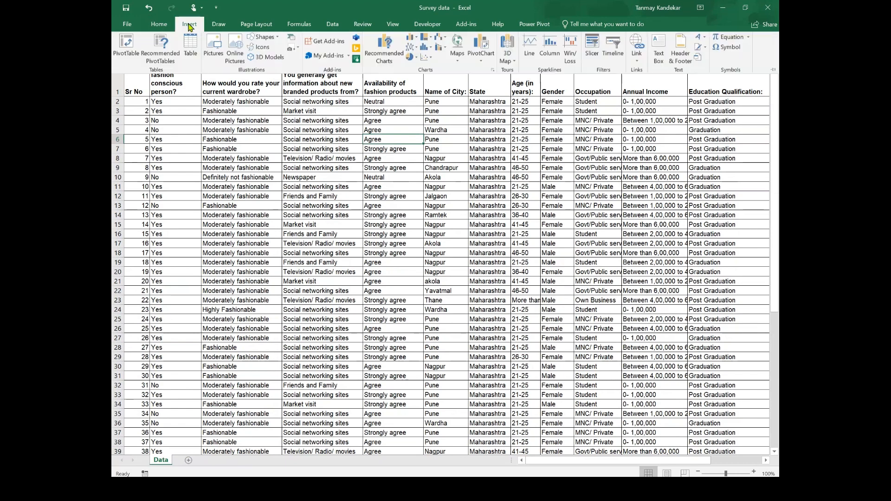
left_click(117, 54)
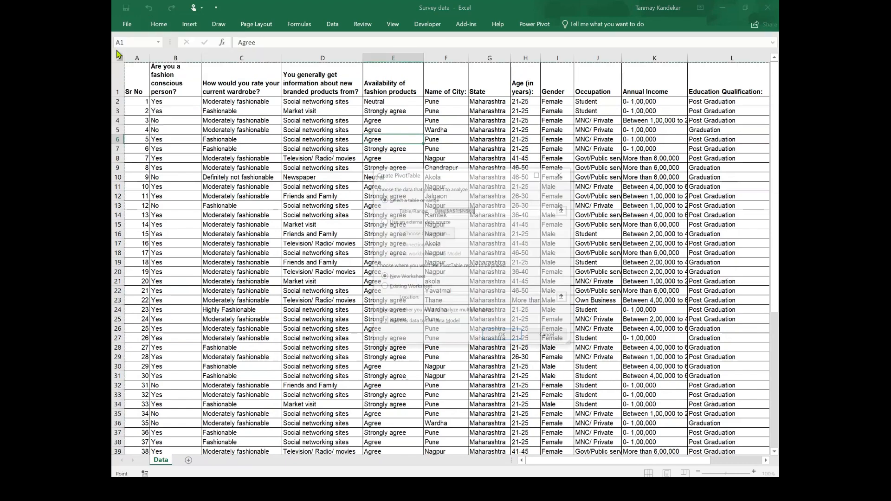
left_click(502, 336)
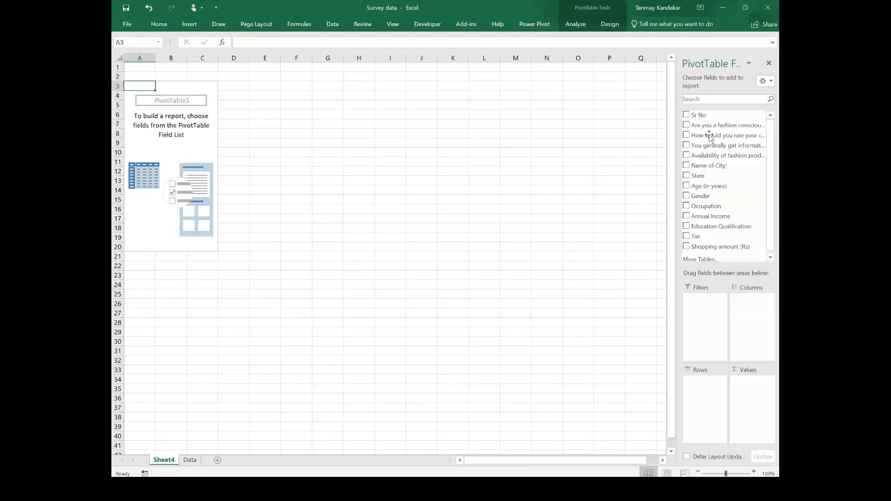
Step: Place "Are you a fashion conscious person?" in both Columns and Values, and "Age (in years):" in Rows
left_click_drag(716, 130, 749, 317)
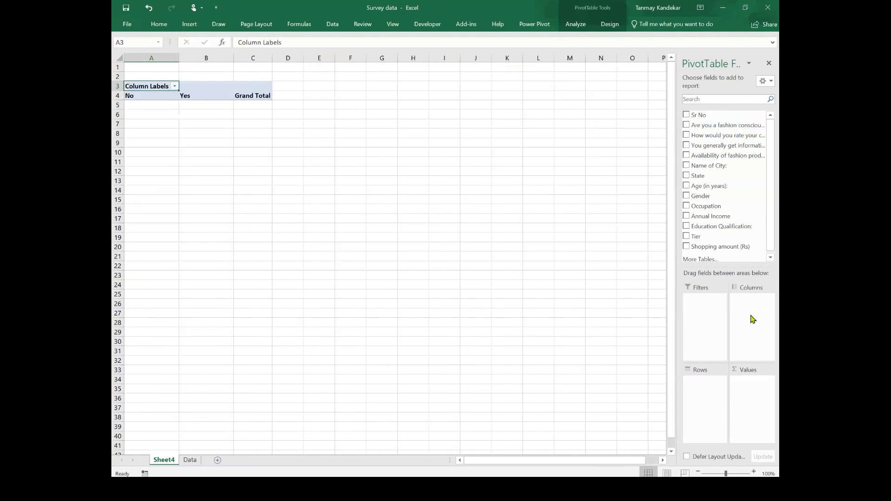
left_click_drag(721, 130, 755, 388)
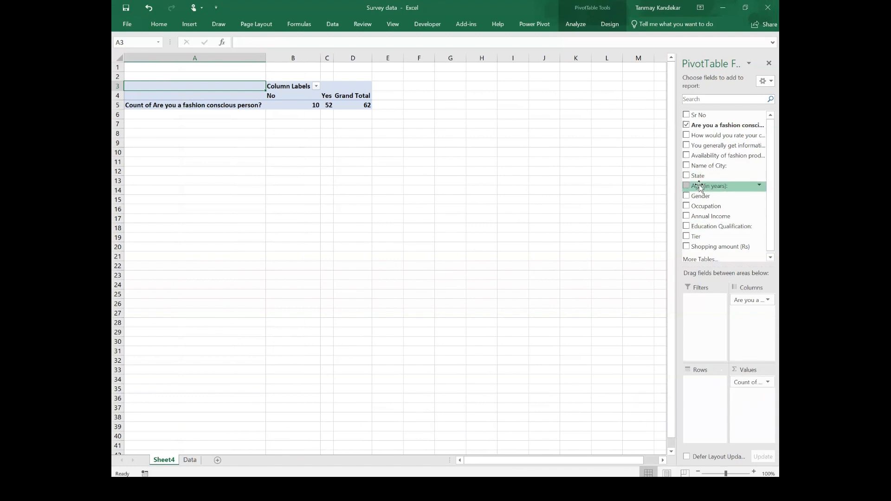
left_click_drag(701, 186, 700, 399)
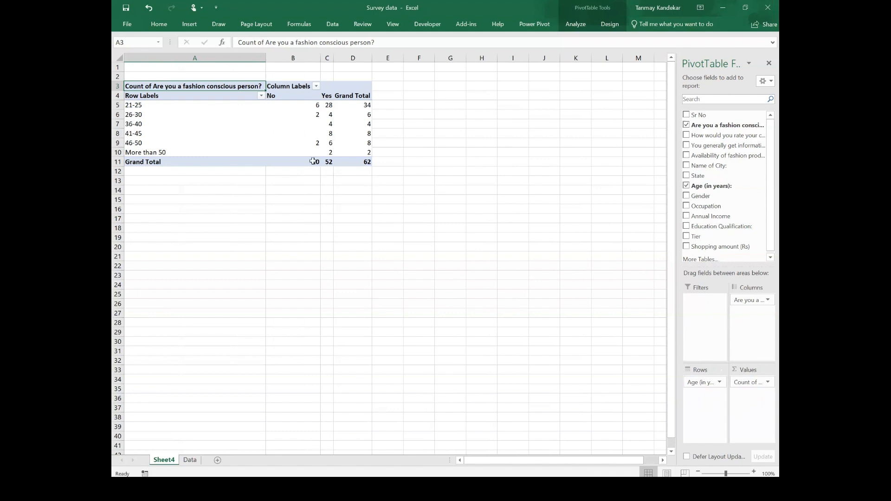
Step: Set the count field's values to show as % of Row Total
left_click(768, 383)
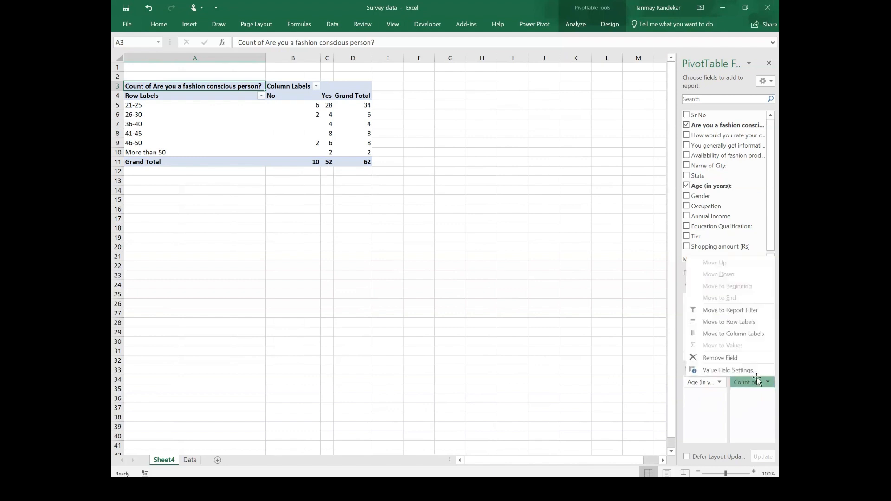
left_click(752, 371)
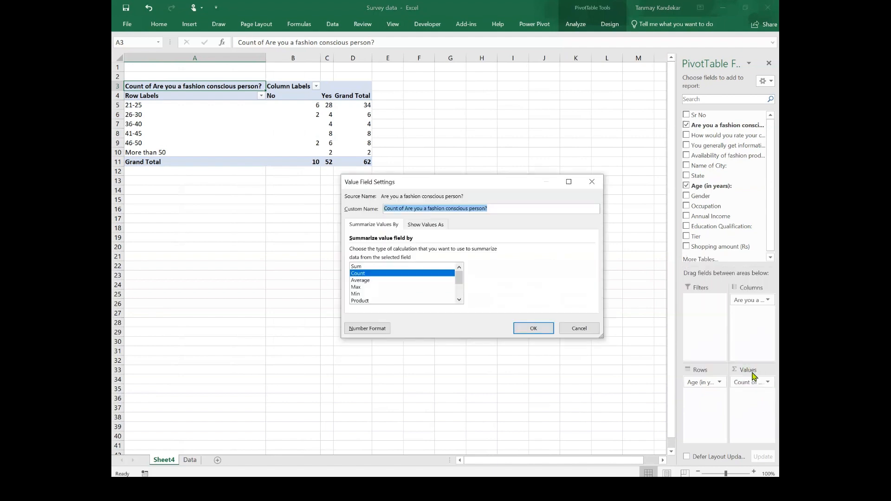
left_click(430, 226)
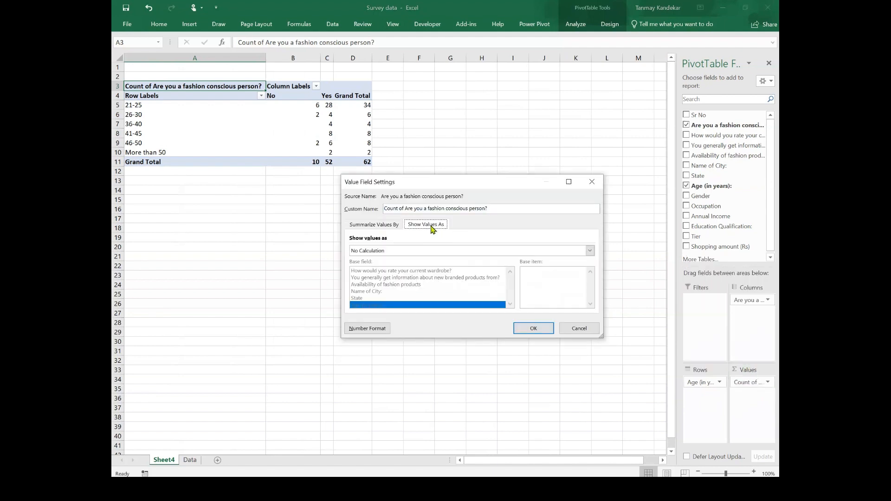
left_click(405, 253)
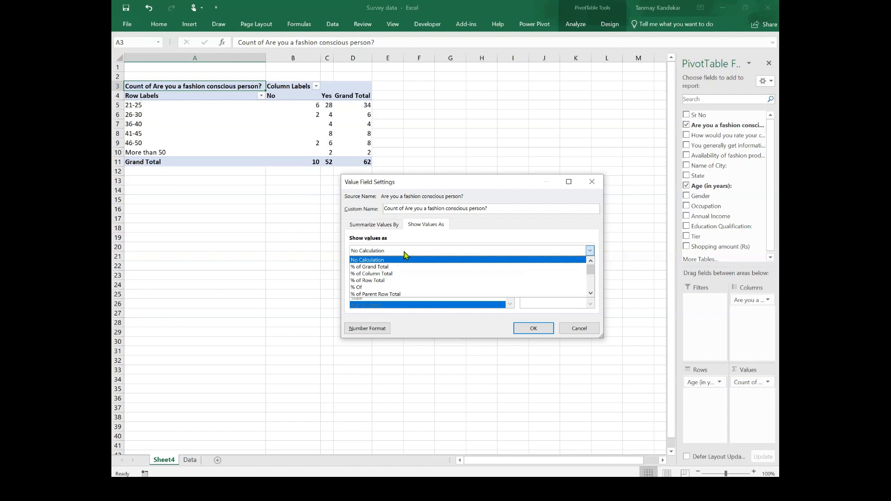
left_click(388, 280)
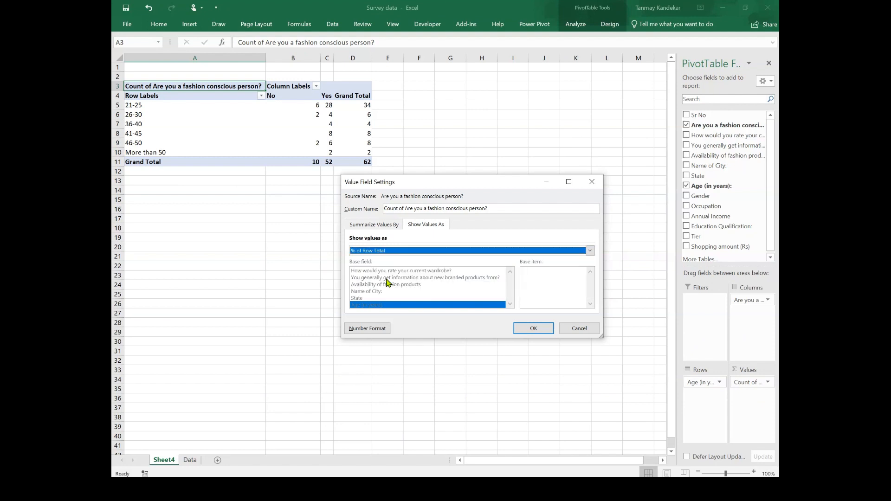
left_click(526, 330)
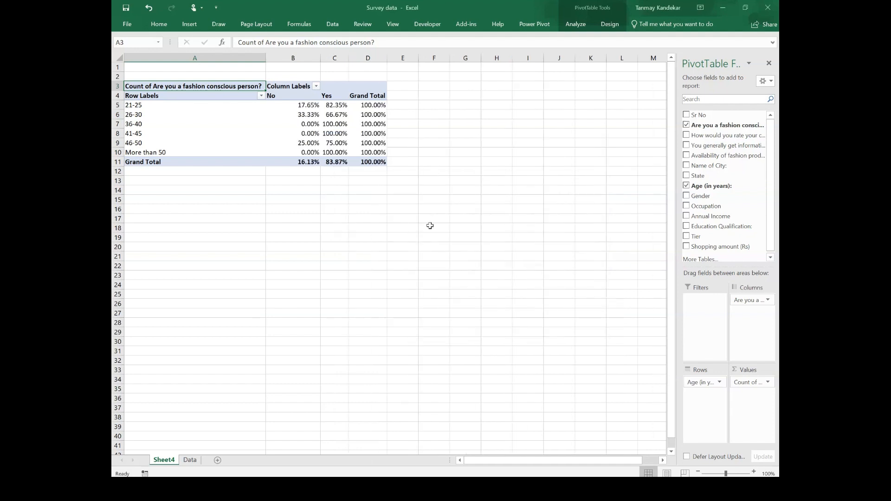
Step: Insert a Clustered Column PivotChart and position it below the PivotTable
left_click(576, 27)
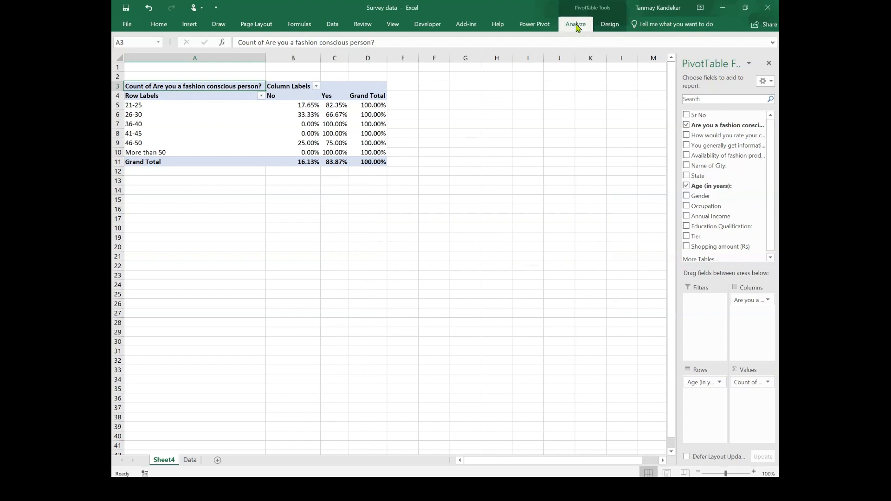
left_click(629, 51)
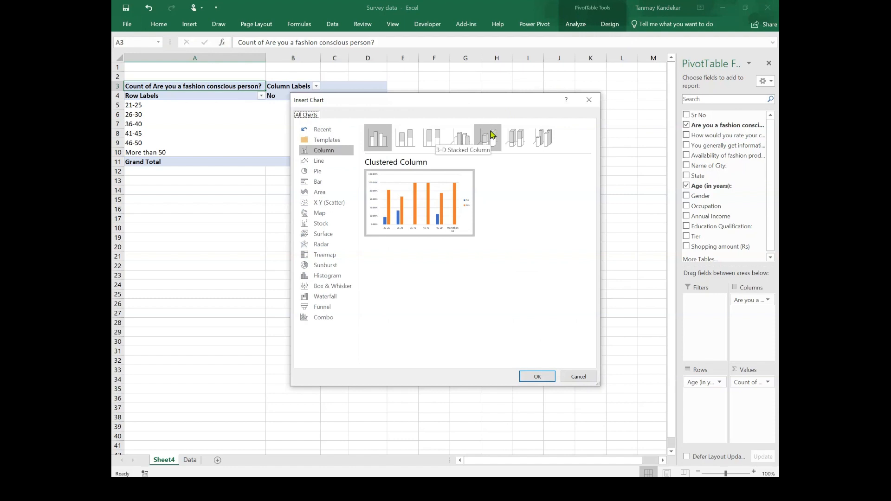
mouse_move(426, 212)
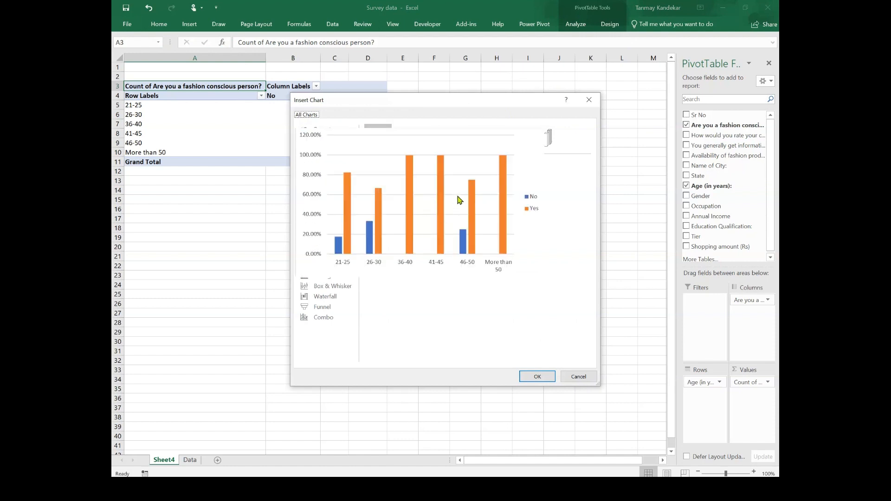
left_click(538, 377)
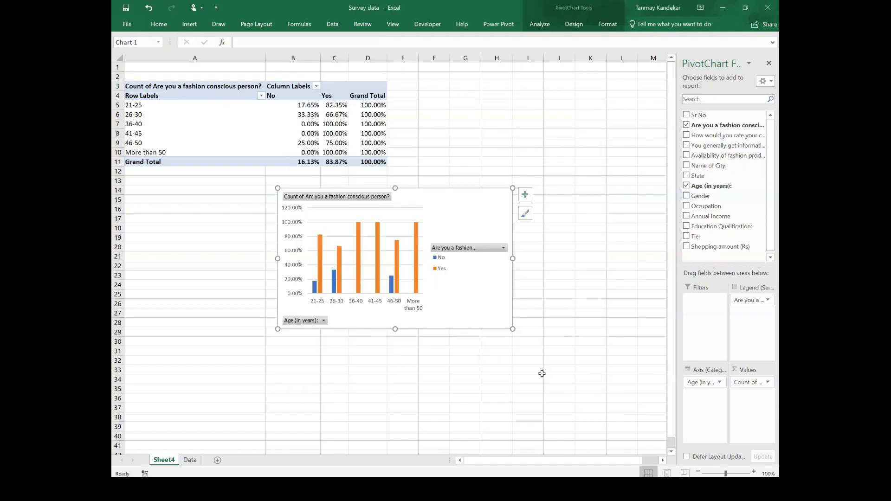
left_click_drag(488, 200, 413, 210)
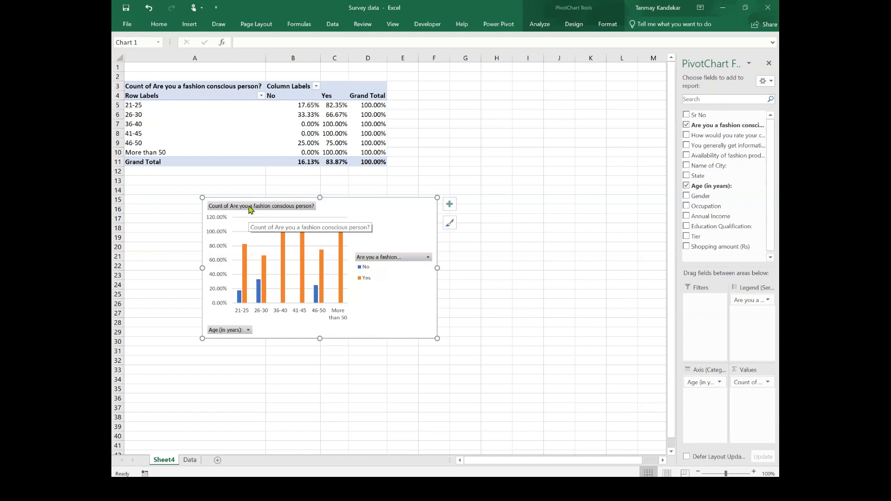
Step: Rename the chart's value field to "fashion consciousness" through its value field settings
right_click(268, 211)
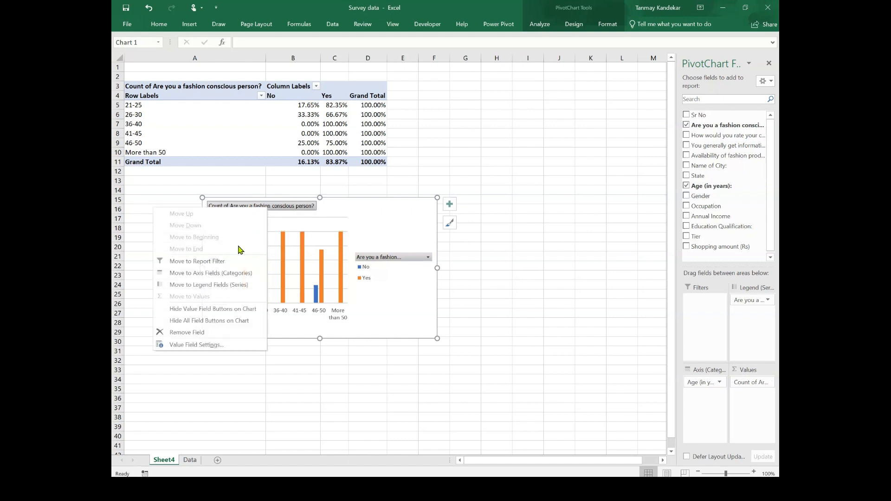
left_click(211, 345)
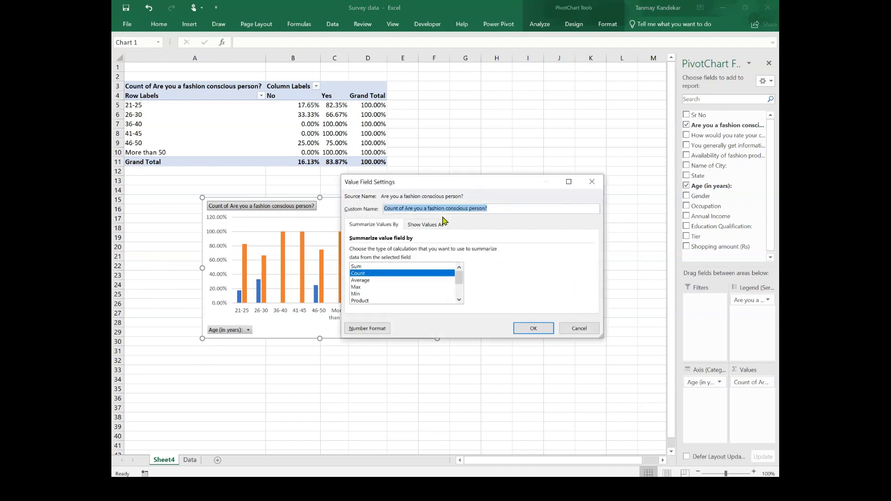
left_click(494, 208)
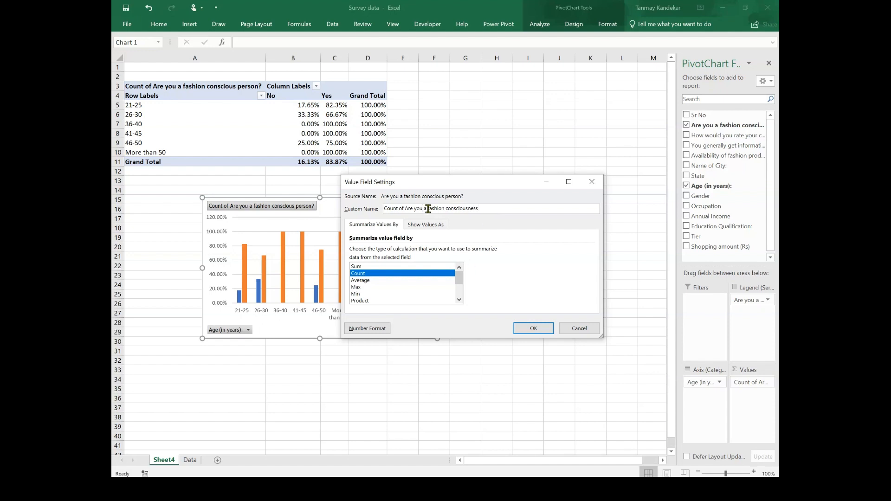
key("BackSpace")
key("BackSpace")
key("BackSpace")
key("BackSpace")
key("BackSpace")
key("BackSpace")
key("BackSpace")
key("BackSpace")
key("BackSpace")
key("BackSpace")
left_click(528, 330)
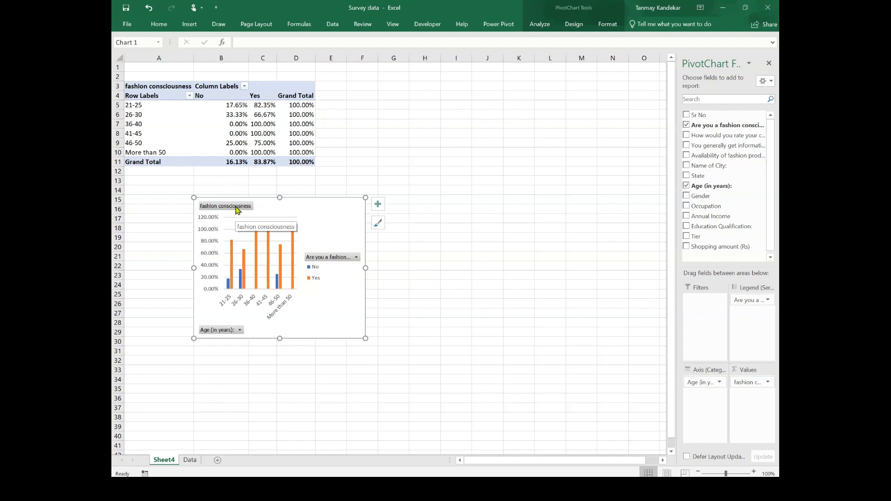
Step: Rename the legend field to "fashion conscious person?" through its field settings
left_click(357, 258)
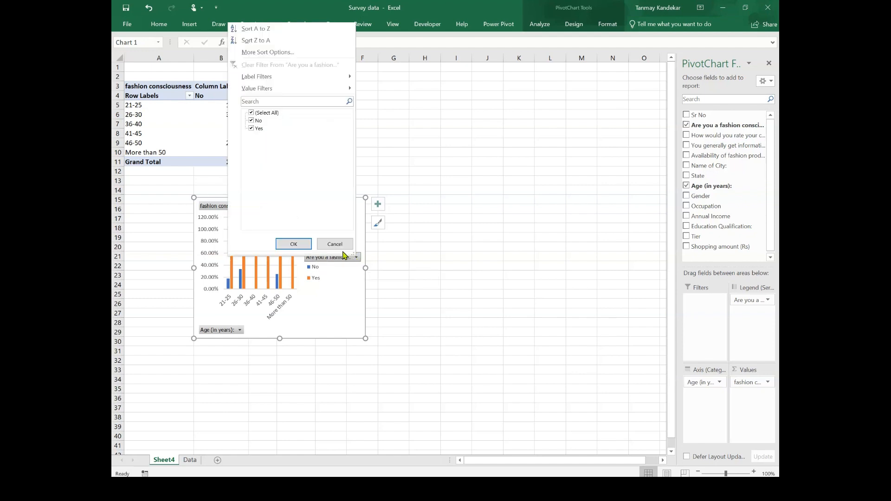
left_click(336, 245)
right_click(332, 260)
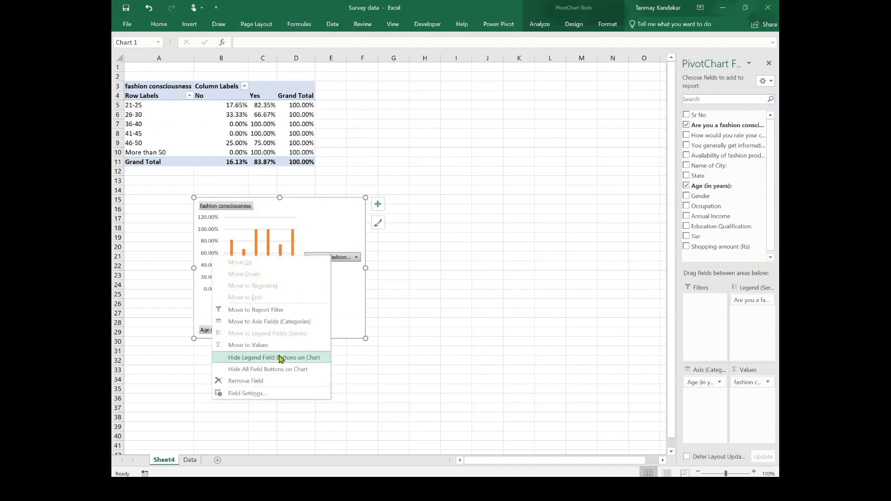
left_click(271, 392)
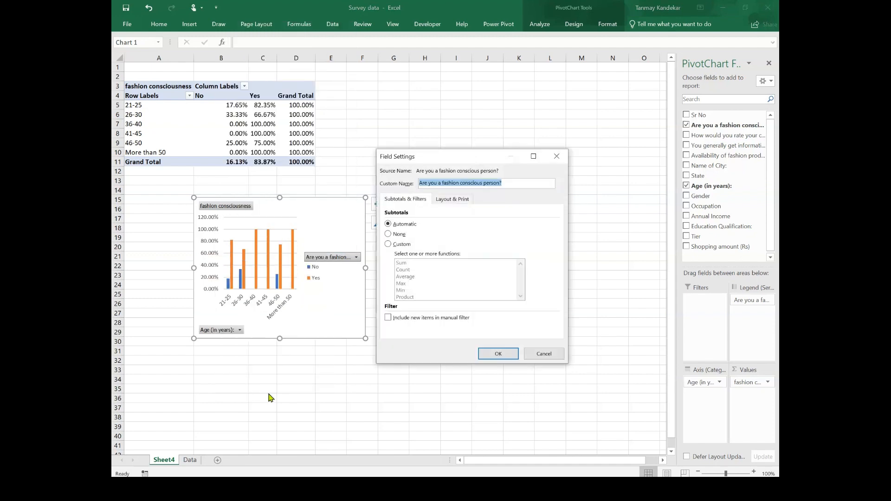
left_click(446, 185)
key("BackSpace")
key("BackSpace")
key("BackSpace")
key("BackSpace")
key("BackSpace")
key("BackSpace")
key("BackSpace")
key("BackSpace")
key("BackSpace")
key("BackSpace")
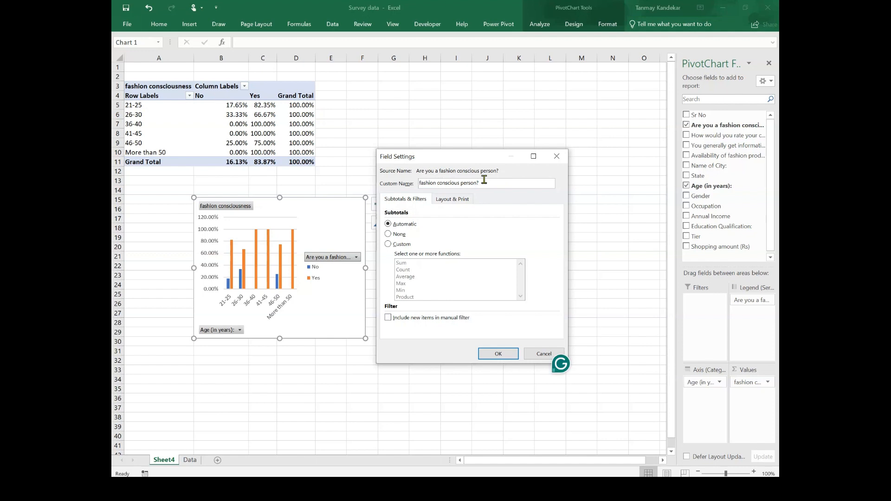
left_click(499, 356)
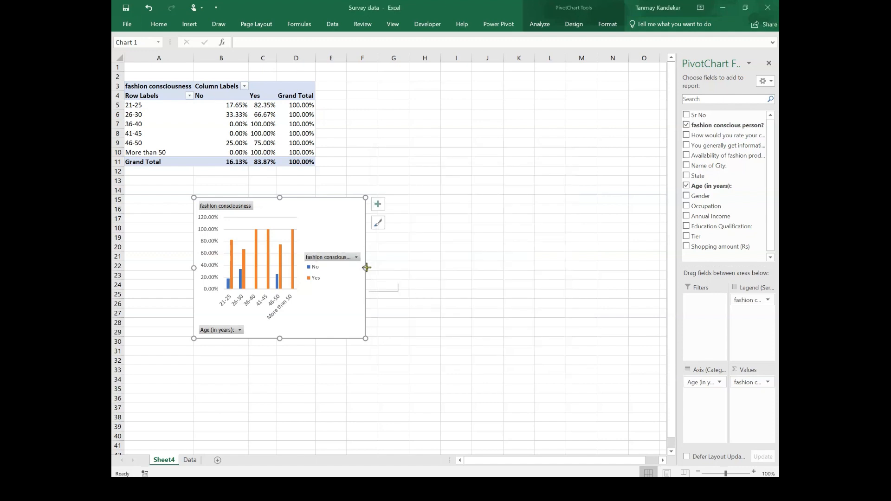
Step: Widen the chart and apply chart Style 8
left_click_drag(367, 268, 430, 268)
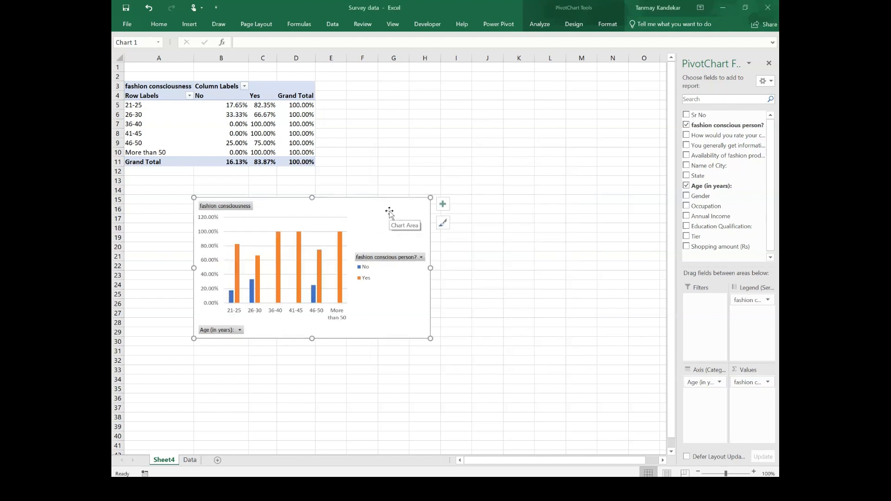
left_click(573, 24)
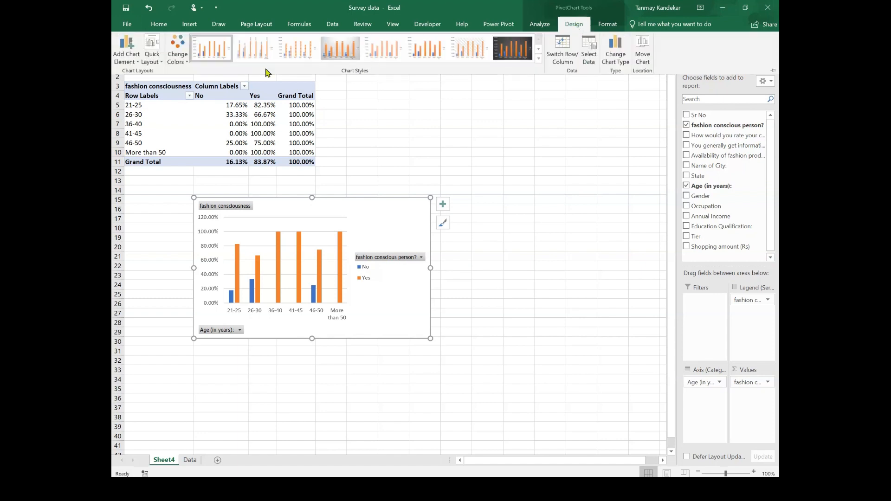
left_click(499, 54)
Step: Apply Quick Layout 2 to the chart and hide the value field buttons on it
left_click(154, 58)
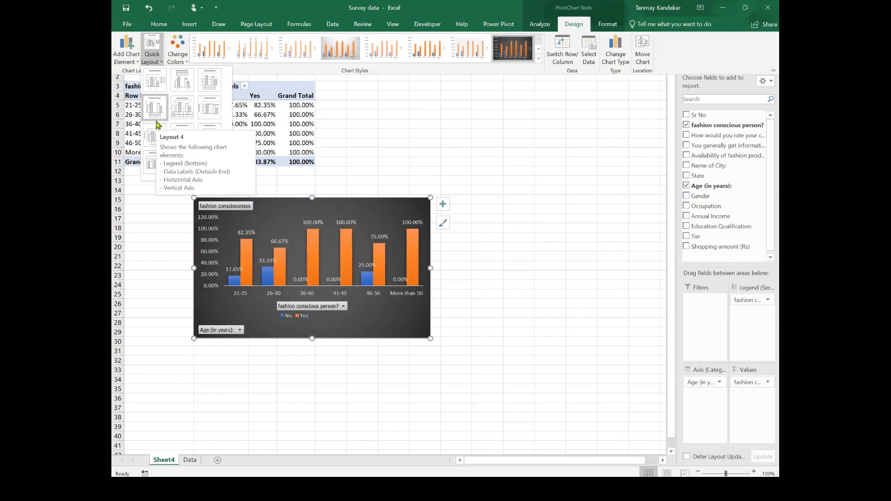
left_click(182, 86)
right_click(240, 211)
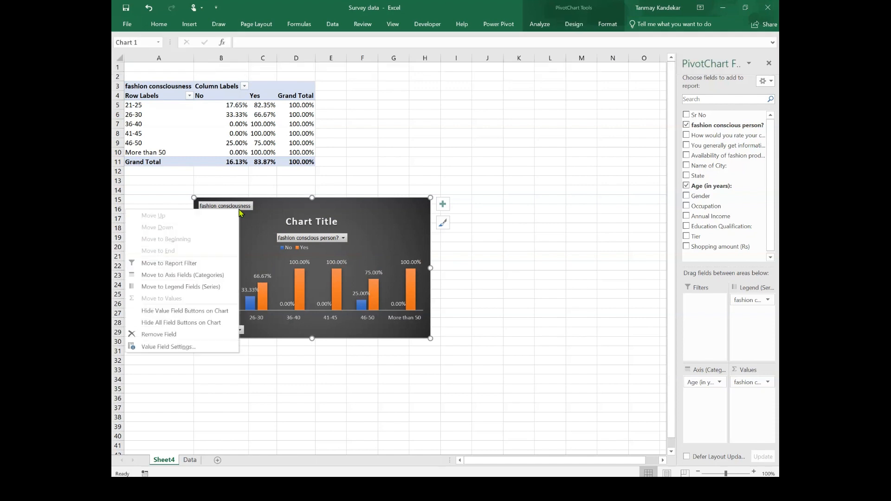
left_click(207, 314)
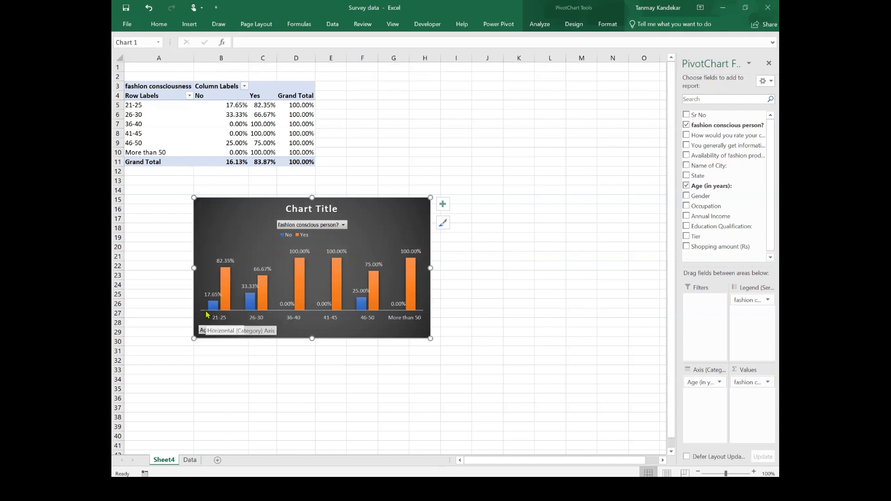
Step: Delete the chart title and move the chart up and to the left
left_click(327, 205)
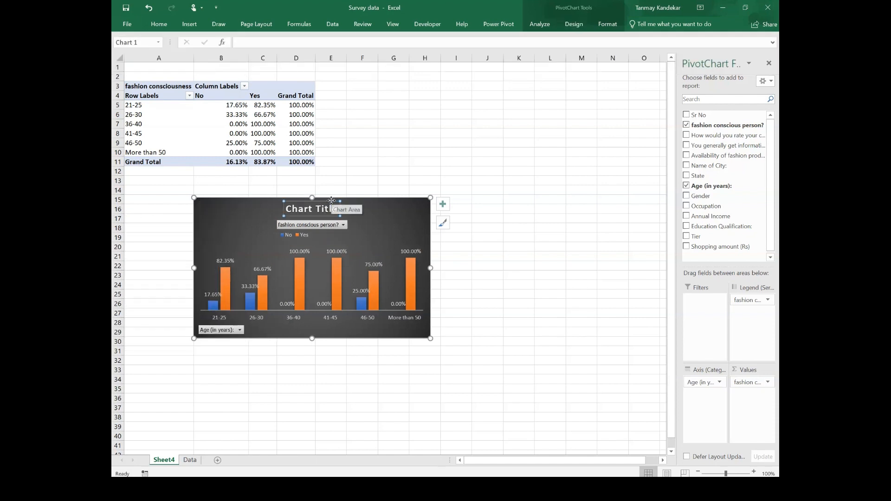
key("Delete")
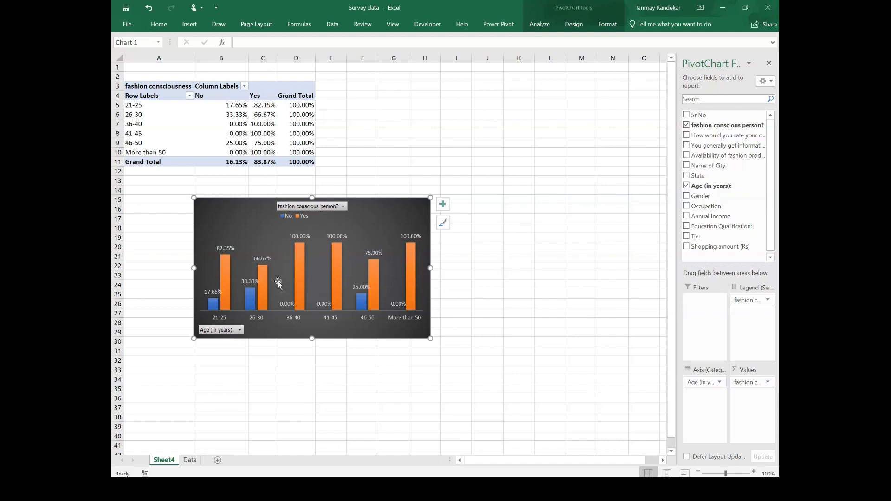
left_click_drag(431, 222, 383, 238)
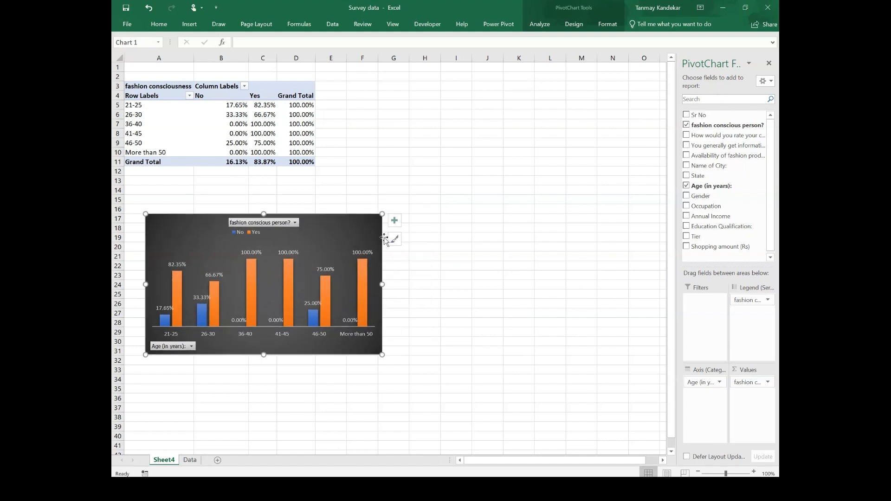
Step: Add gridlines to the chart
left_click(394, 220)
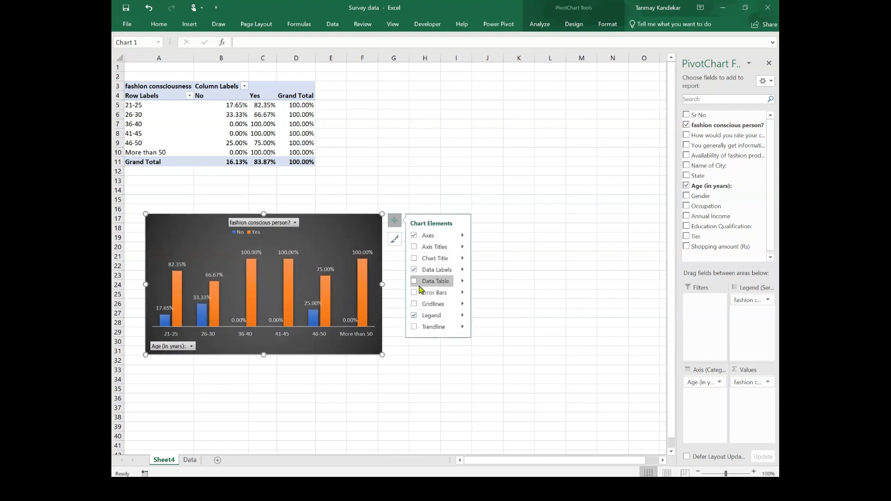
left_click(414, 303)
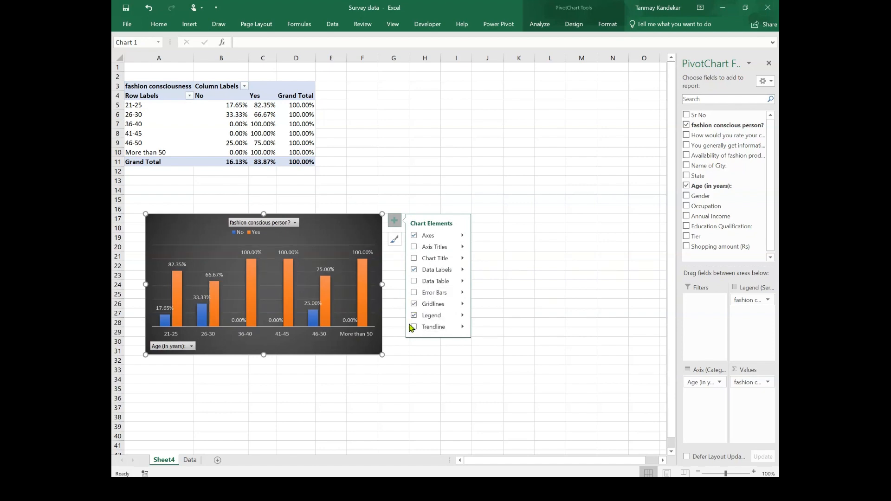
left_click(414, 356)
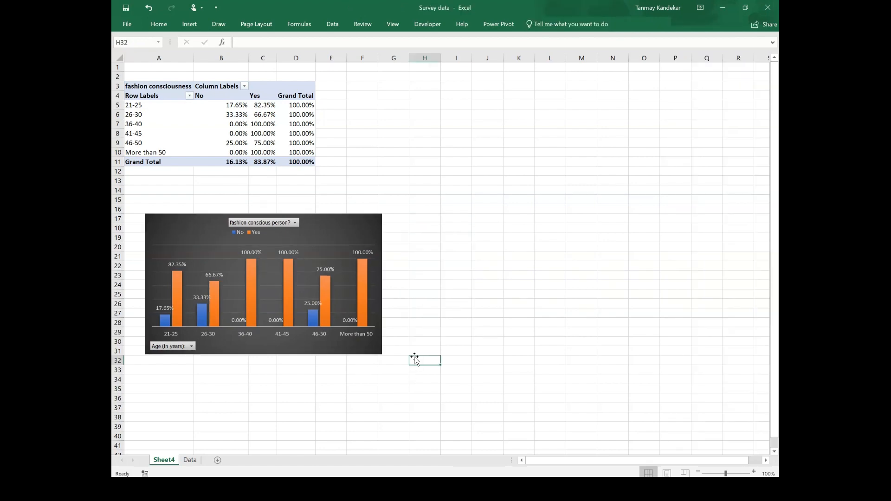
Step: Rename the worksheet as FC
left_click(193, 461)
right_click(164, 460)
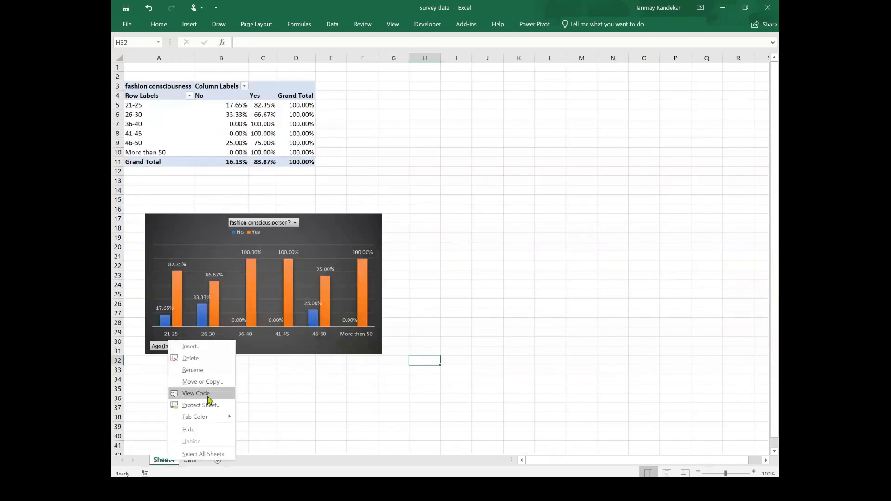
left_click(209, 372)
type("FC")
Step: Insert a new PivotTable from the survey data on the Data sheet into a new worksheet
left_click(175, 459)
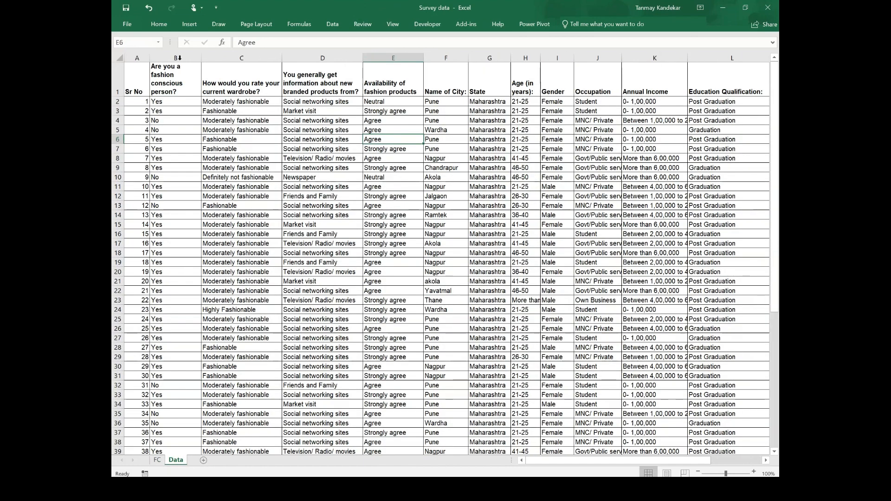
left_click(189, 23)
left_click(132, 44)
left_click(502, 336)
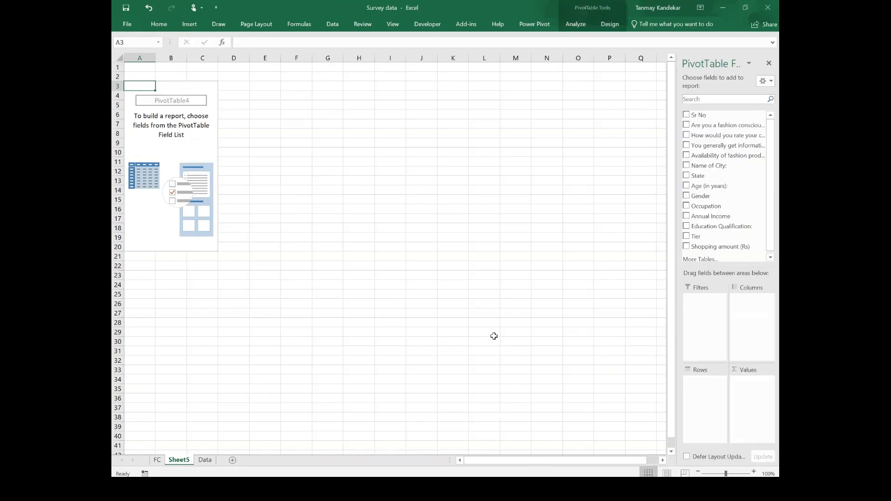
Step: Build the PivotTable with Gender as rows, the wardrobe rating question as columns, and the wardrobe rating counted as values
left_click_drag(724, 135, 757, 315)
left_click_drag(701, 197, 705, 400)
left_click_drag(713, 138, 764, 403)
Step: Show the PivotTable values as % of Row Total through the value field settings
left_click(768, 382)
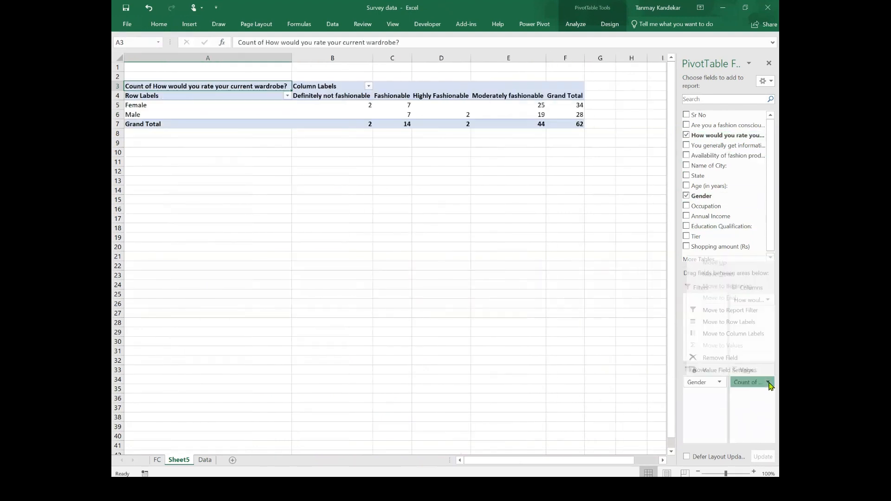
left_click(741, 376)
left_click(419, 225)
left_click(417, 250)
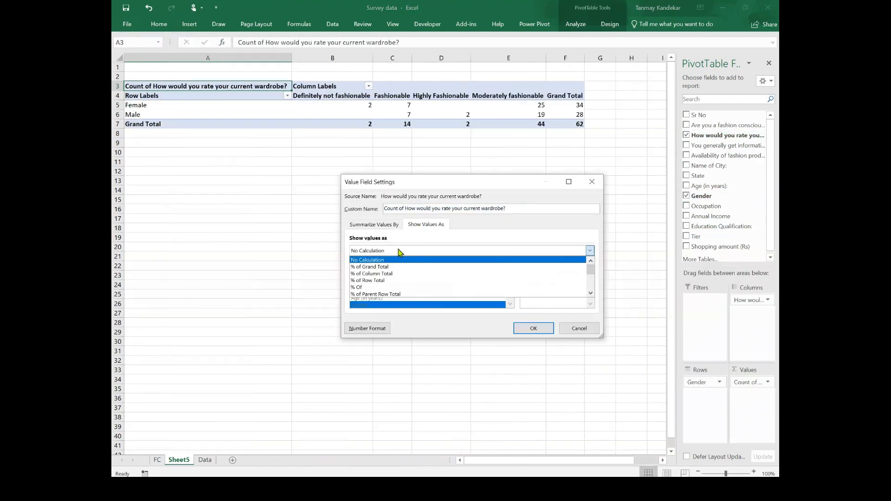
left_click(378, 279)
left_click(537, 328)
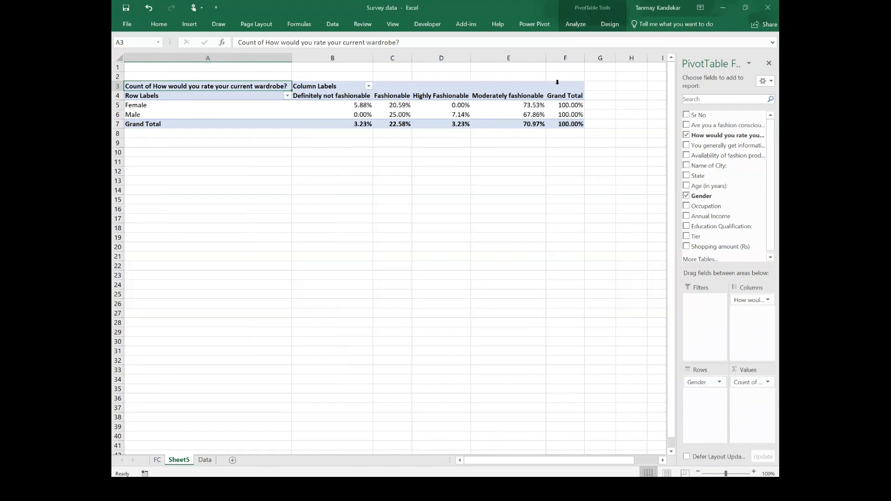
Step: Insert a 100% Stacked Column PivotChart and move it to the left
left_click(575, 24)
left_click(628, 49)
left_click(432, 138)
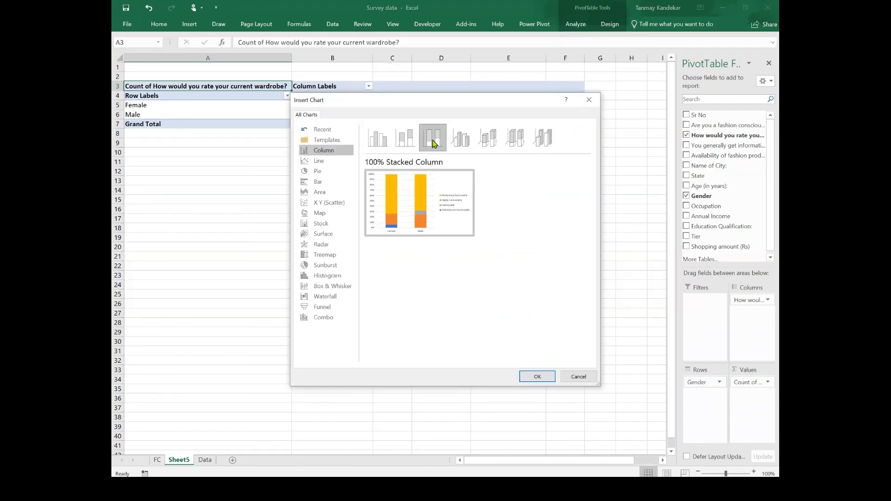
left_click(537, 376)
left_click_drag(465, 204, 399, 203)
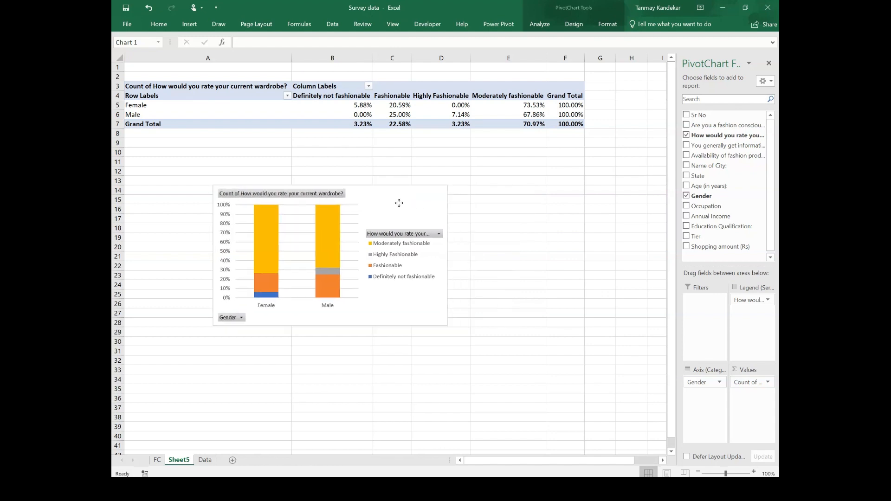
Step: Add data labels and hide the value field buttons on the chart
left_click(459, 192)
left_click(478, 241)
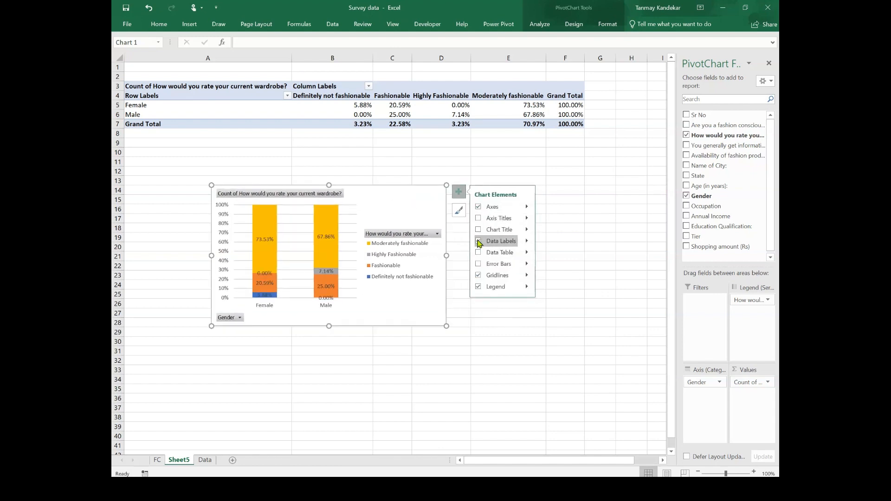
right_click(317, 194)
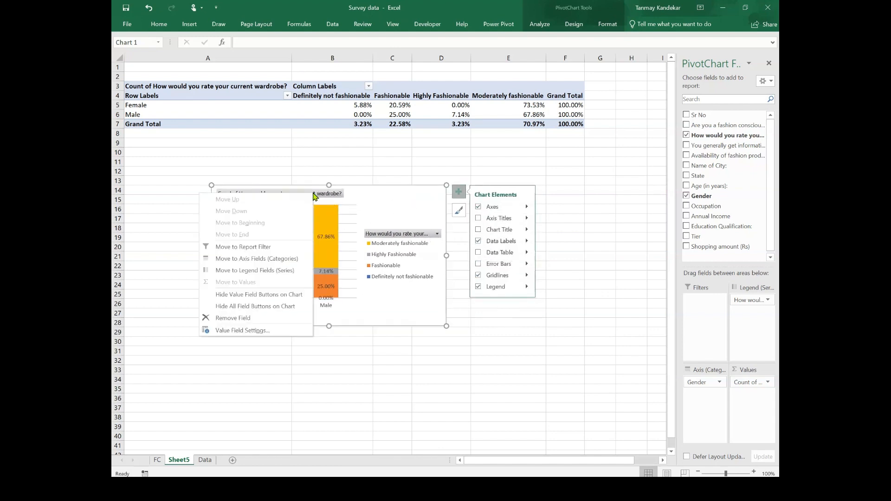
left_click(260, 292)
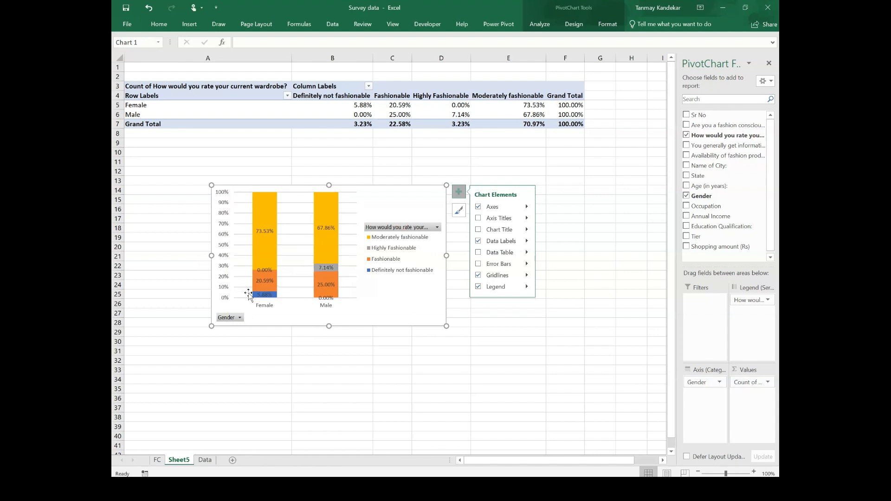
Step: Rename the legend field to "current wardrobe" through its field settings
right_click(437, 228)
left_click(368, 364)
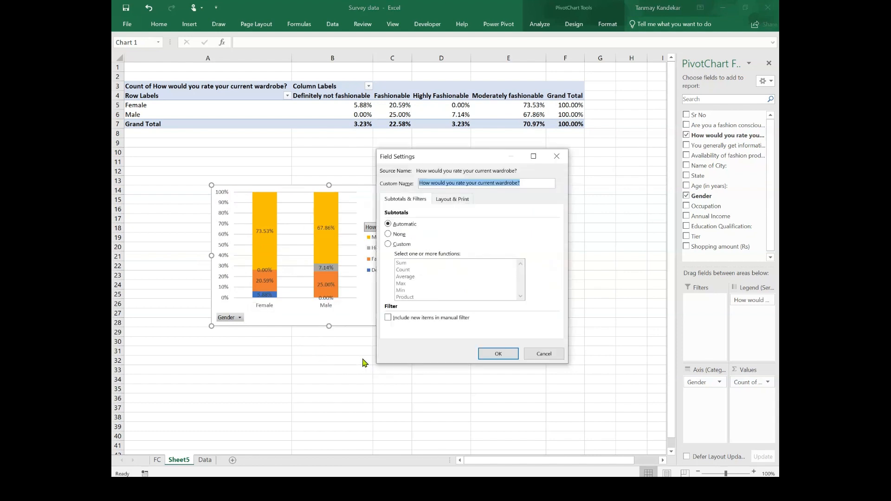
left_click(454, 183)
key("BackSpace")
key("BackSpace")
key("BackSpace")
key("BackSpace")
key("BackSpace")
key("BackSpace")
key("BackSpace")
key("BackSpace")
key("BackSpace")
key("BackSpace")
key("BackSpace")
key("BackSpace")
key("BackSpace")
key("BackSpace")
key("Delete")
key("Delete")
key("Delete")
key("Delete")
key("Delete")
key("Delete")
key("Delete")
key("Delete")
key("Delete")
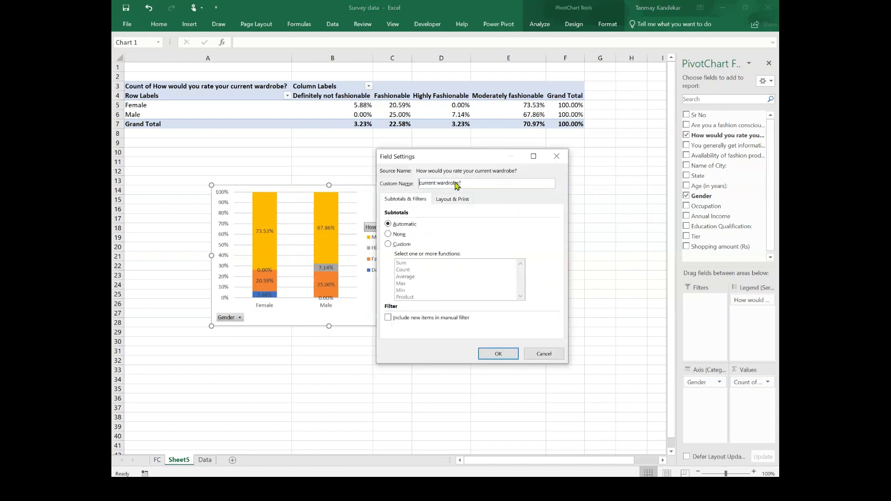
left_click(497, 353)
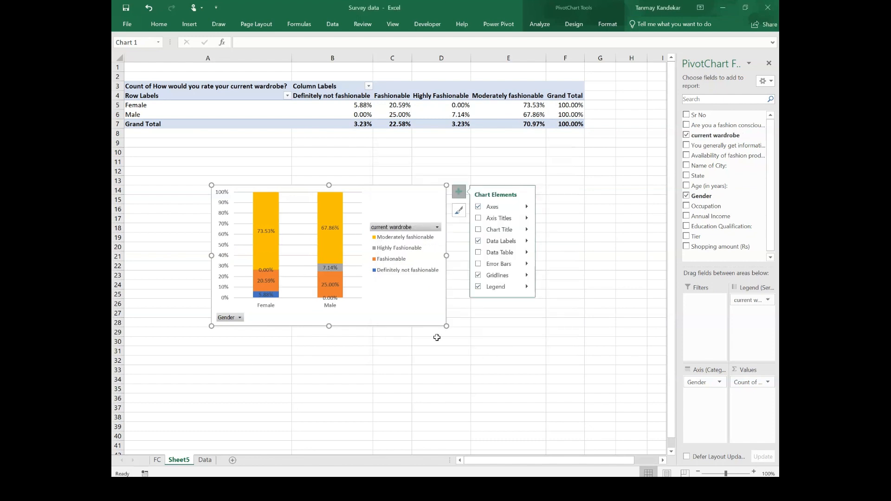
Step: Apply Quick Layout 2 to the chart
left_click(574, 23)
left_click(152, 51)
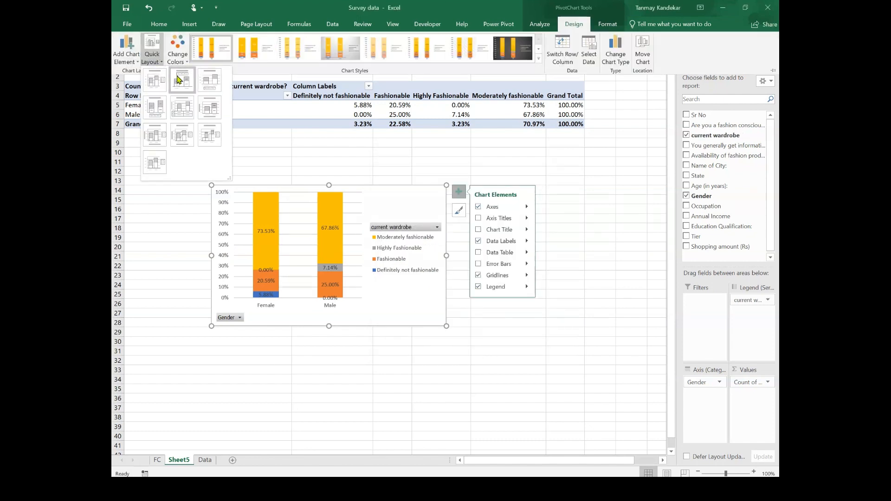
left_click(177, 78)
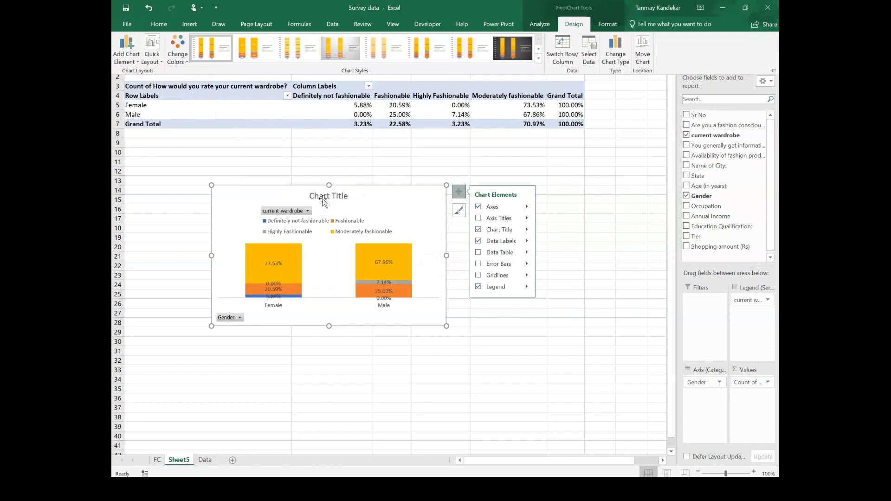
Step: Retitle the chart as "Wordrobe style"
left_click(341, 195)
left_click(346, 195)
key("BackSpace")
key("BackSpace")
key("BackSpace")
key("BackSpace")
key("BackSpace")
key("BackSpace")
key("BackSpace")
key("BackSpace")
key("BackSpace")
key("BackSpace")
key("BackSpace")
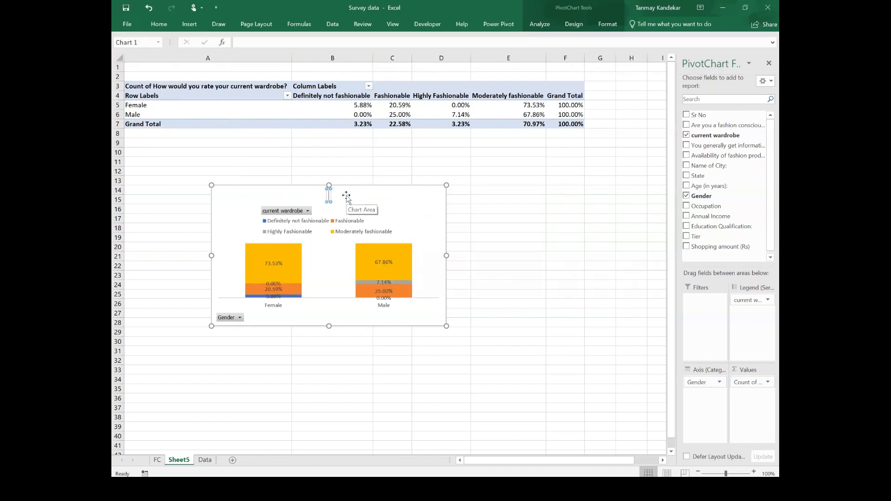
type("Wordrobe style")
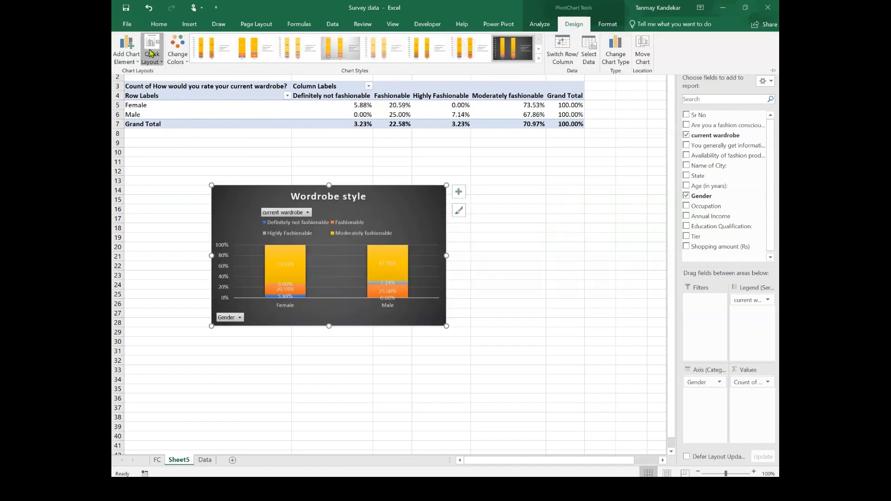
Step: Switch the chart to Quick Layout 5 with a data table and move it up and to the left
left_click(151, 51)
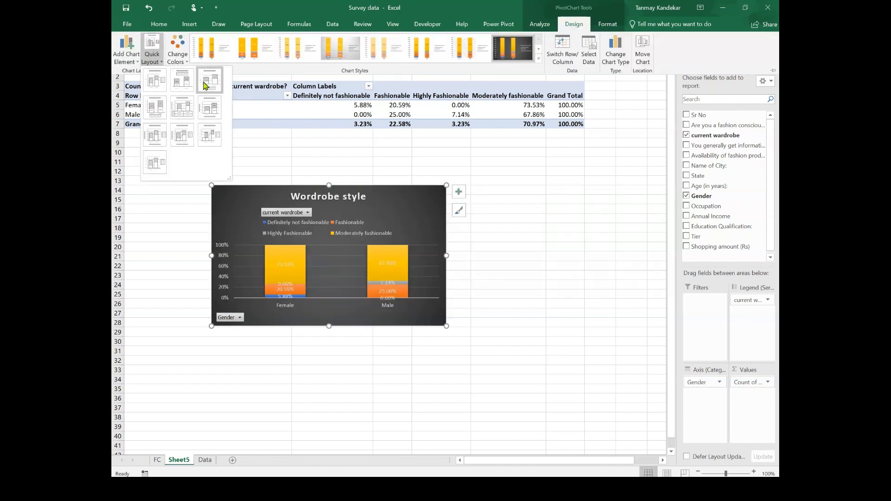
left_click(183, 108)
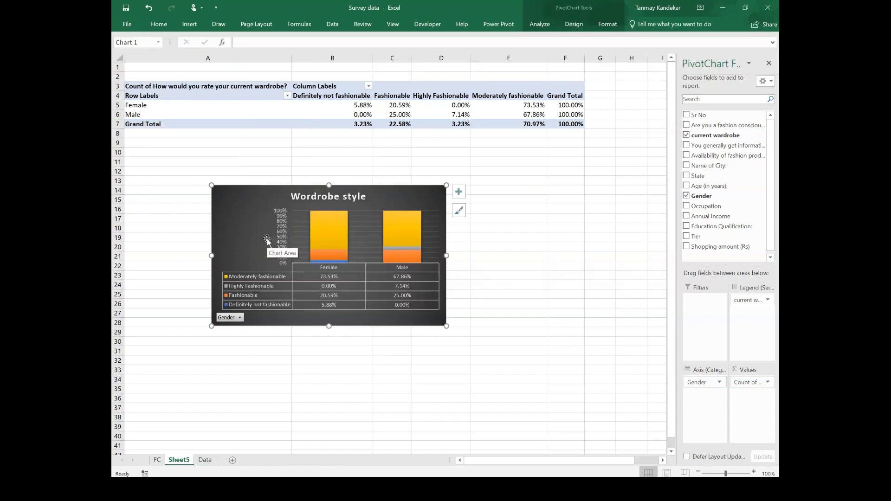
left_click_drag(406, 199, 365, 210)
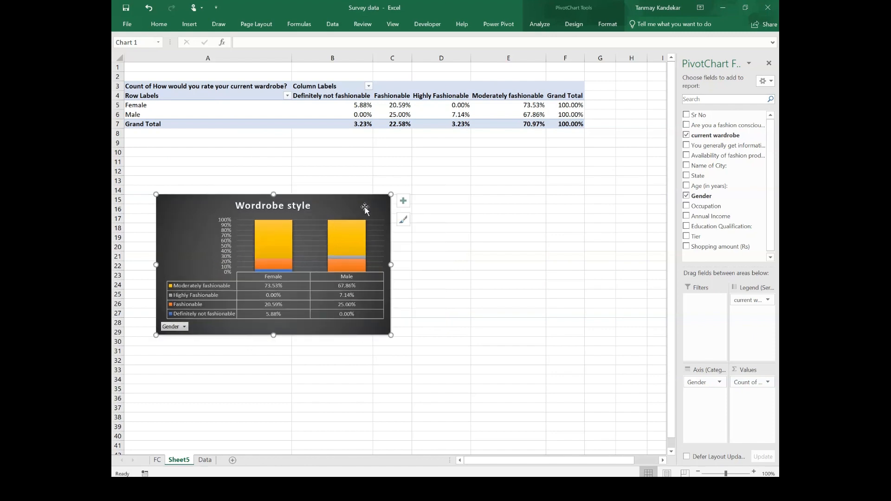
Step: Rename the worksheet as WR
right_click(180, 464)
left_click(225, 370)
type("WR")
Step: Insert another new PivotTable from the survey data on the Data sheet into a new worksheet
left_click(195, 460)
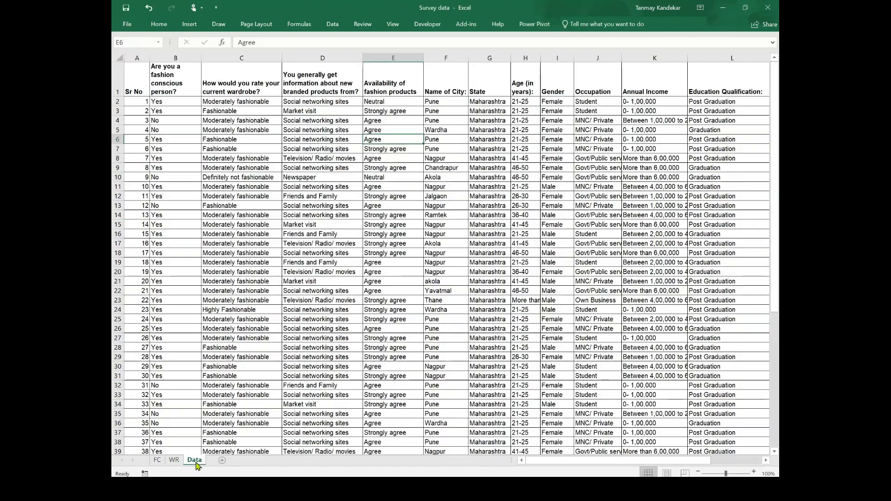
left_click(190, 24)
left_click(128, 53)
left_click(499, 337)
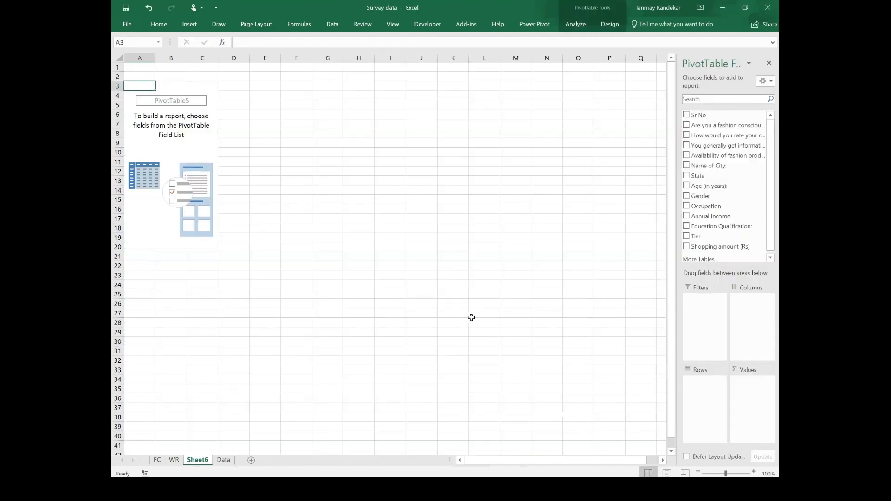
Step: Build the PivotTable with Occupation as rows, the information source question as columns, and the information source counted as values
left_click_drag(717, 145, 750, 310)
left_click_drag(707, 206, 702, 392)
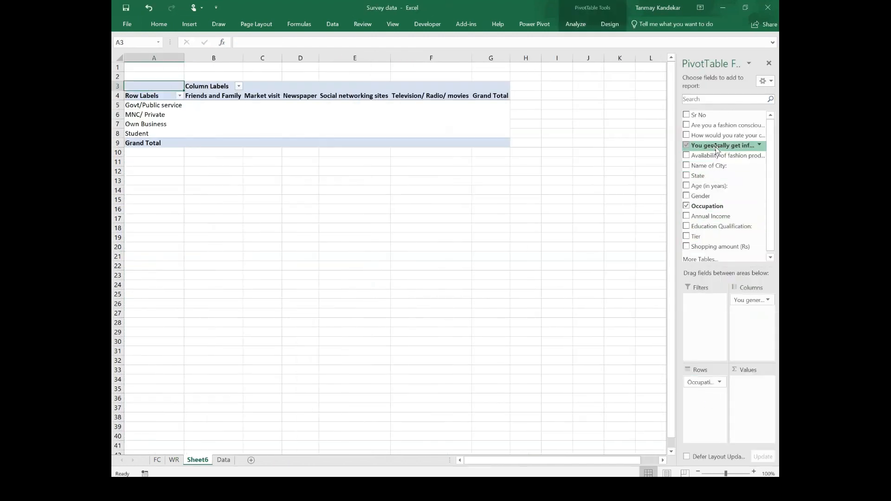
left_click_drag(717, 148, 752, 411)
Step: Show the PivotTable values as % of Row Total through the value field settings
left_click(768, 382)
left_click(733, 370)
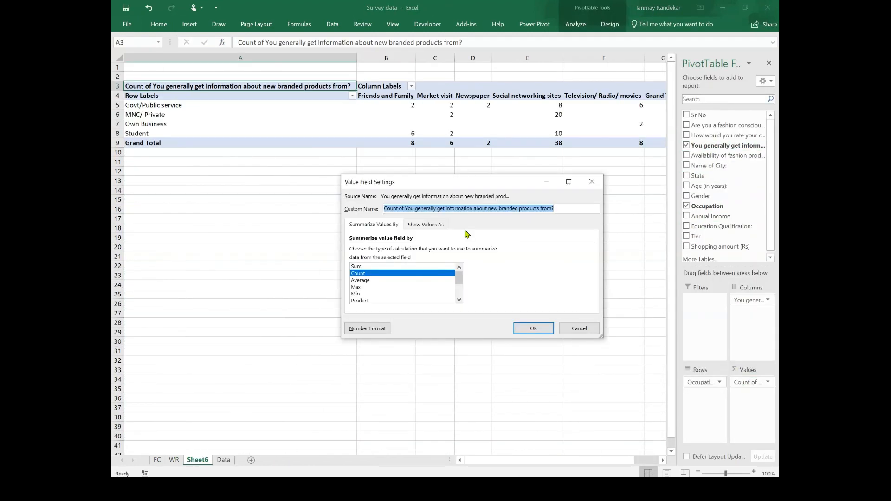
left_click(425, 224)
left_click(464, 248)
left_click(403, 280)
left_click(533, 328)
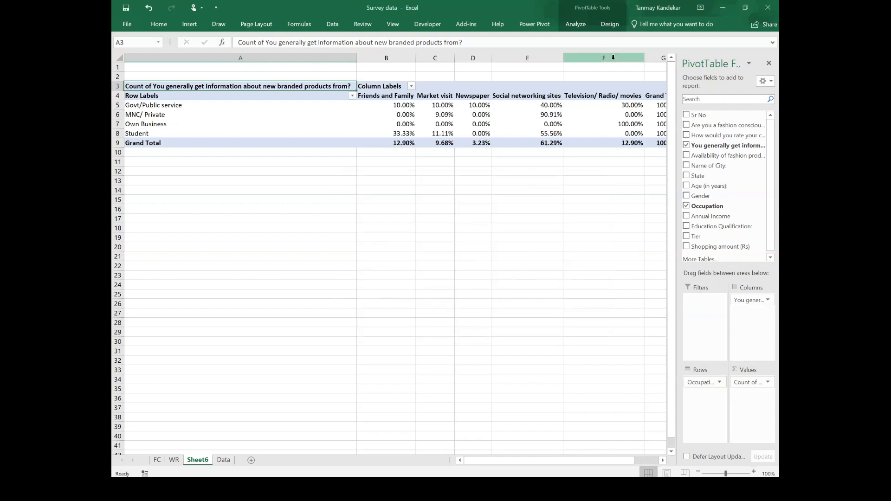
Step: Insert a 3-D Stacked Column PivotChart from the PivotTable
left_click(576, 23)
left_click(627, 49)
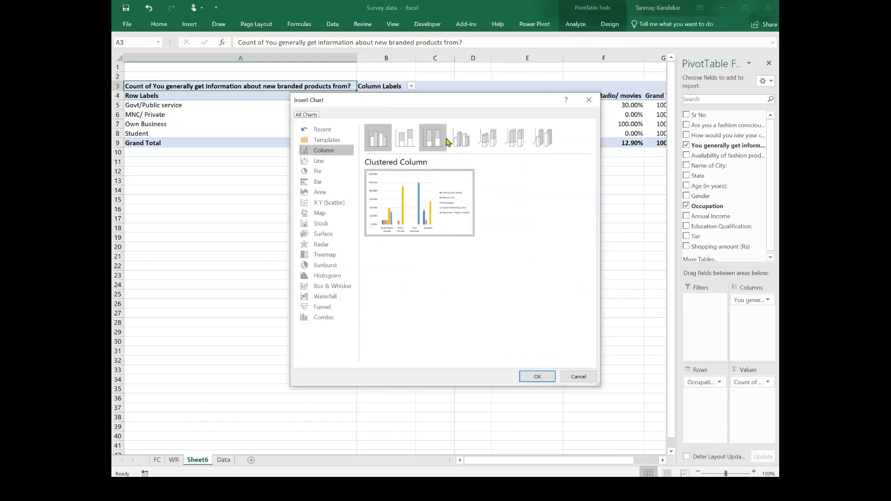
left_click(461, 137)
left_click(488, 139)
left_click(537, 376)
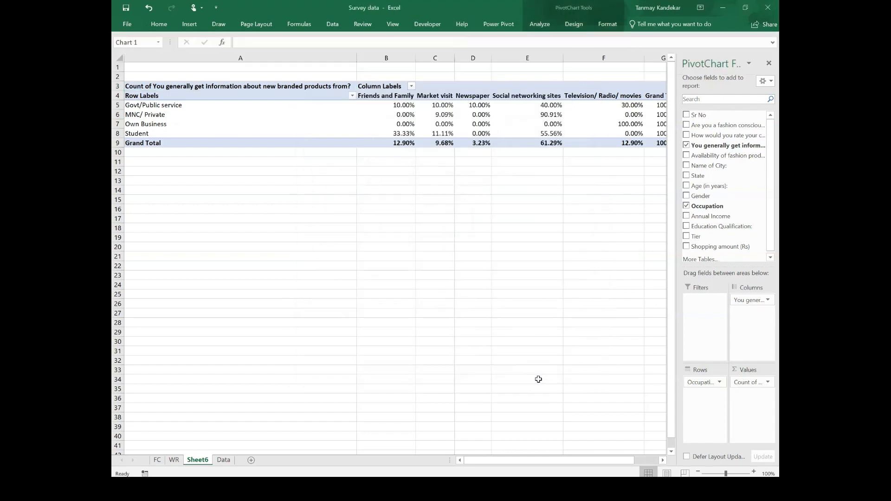
Step: Hide the value field buttons and add data labels to the chart
right_click(263, 214)
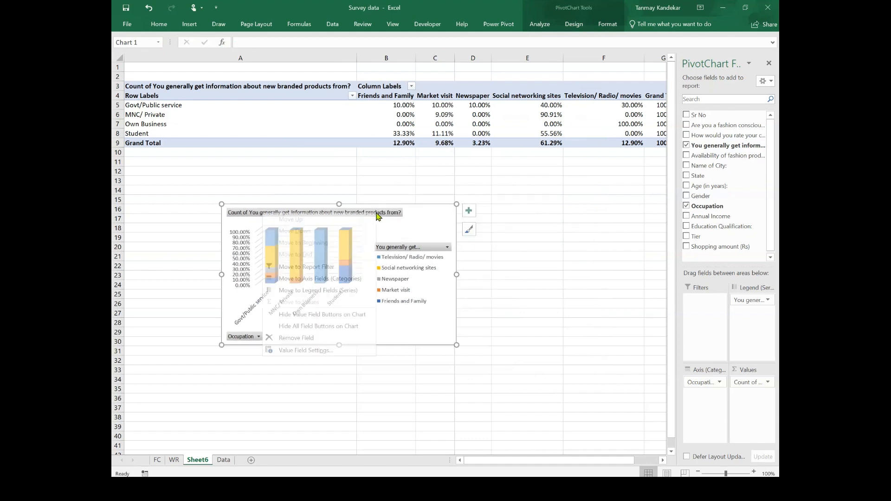
left_click(324, 316)
left_click(469, 211)
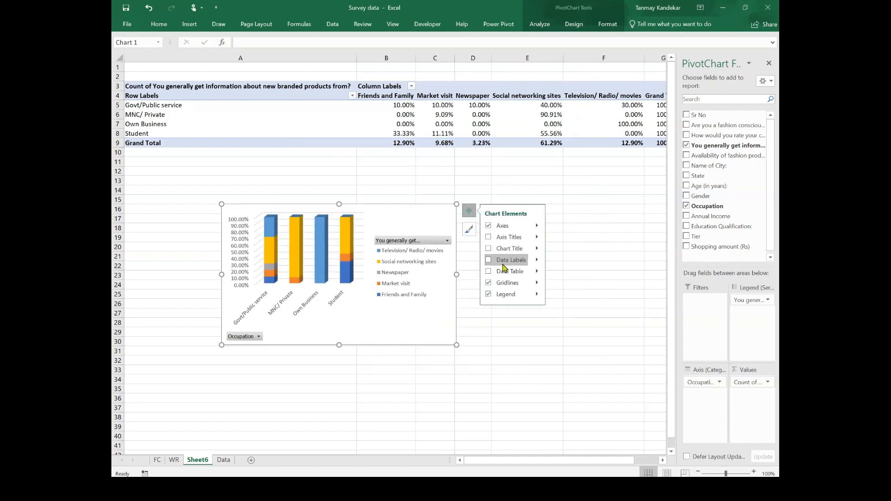
left_click(503, 264)
Step: Rename the legend field to "Information source" through its field settings
right_click(430, 240)
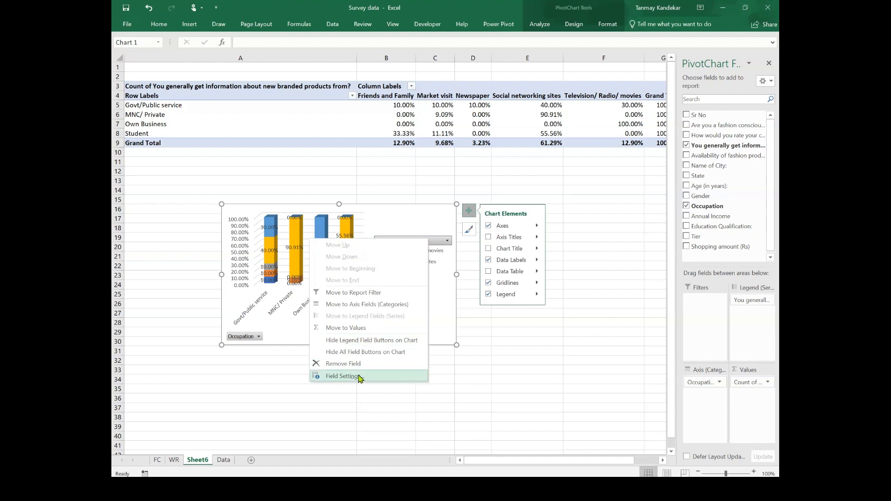
left_click(341, 376)
type("Information sou")
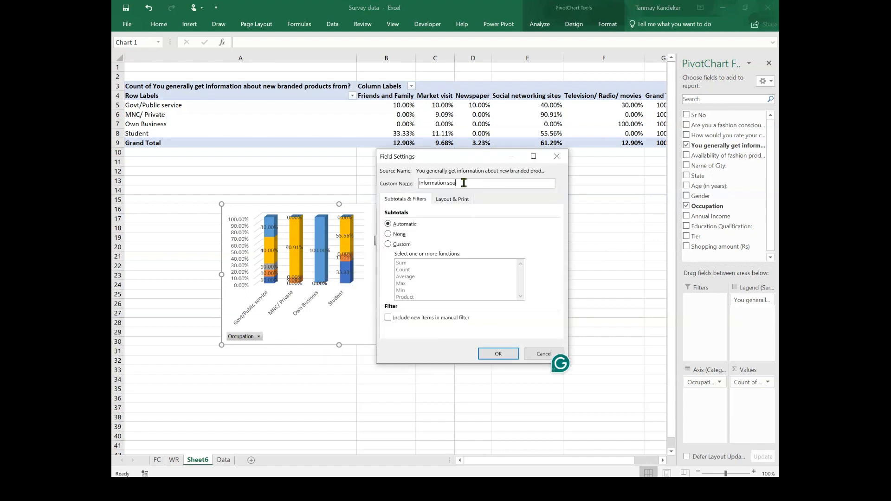
type("rce")
left_click(506, 352)
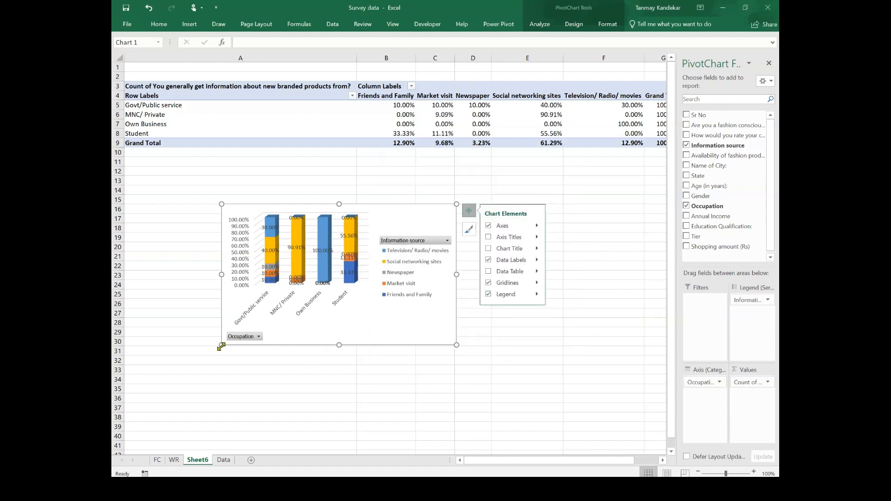
Step: Enlarge the information-source PivotChart and turn off its gridlines
left_click_drag(221, 346, 189, 386)
left_click(469, 210)
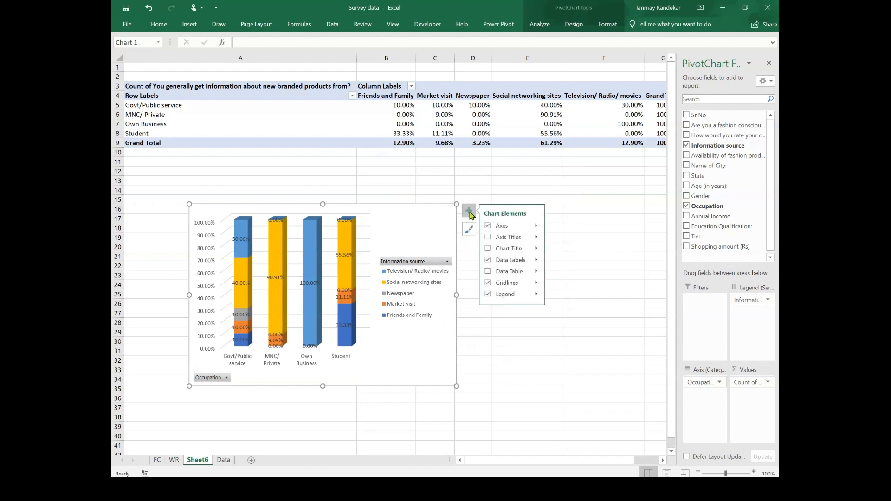
left_click(488, 294)
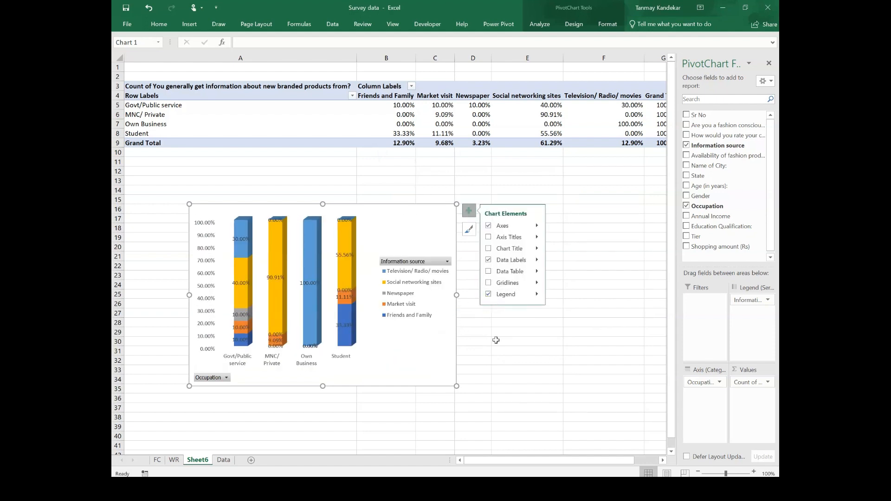
Step: Apply a dark chart style to the information-source PivotChart
left_click(574, 25)
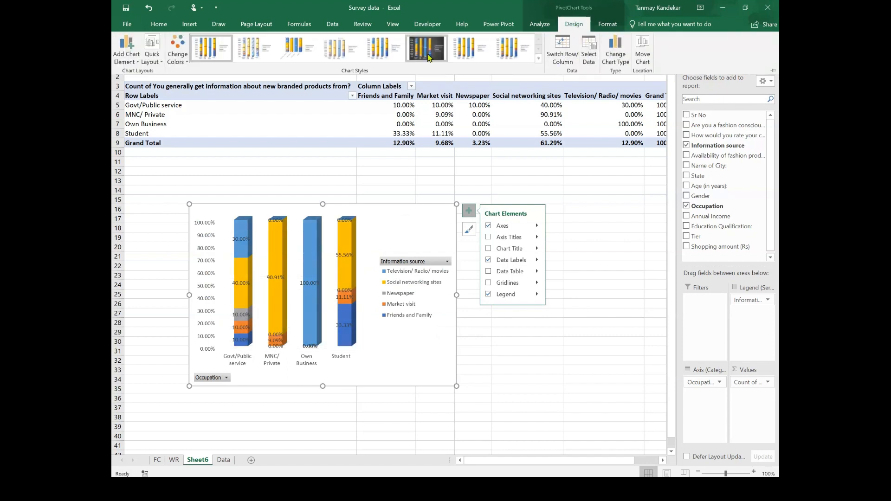
left_click(426, 48)
left_click(504, 347)
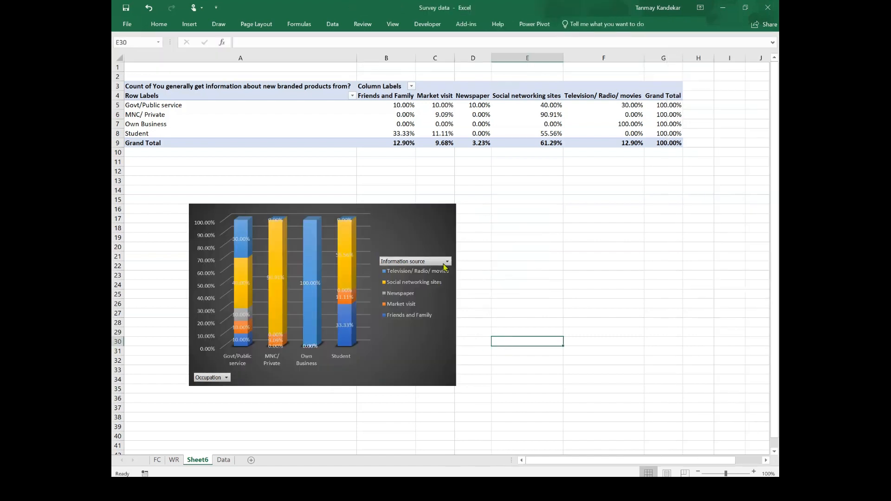
Step: Rename the sheet holding this PivotTable and chart as IS
left_click(324, 314)
right_click(199, 464)
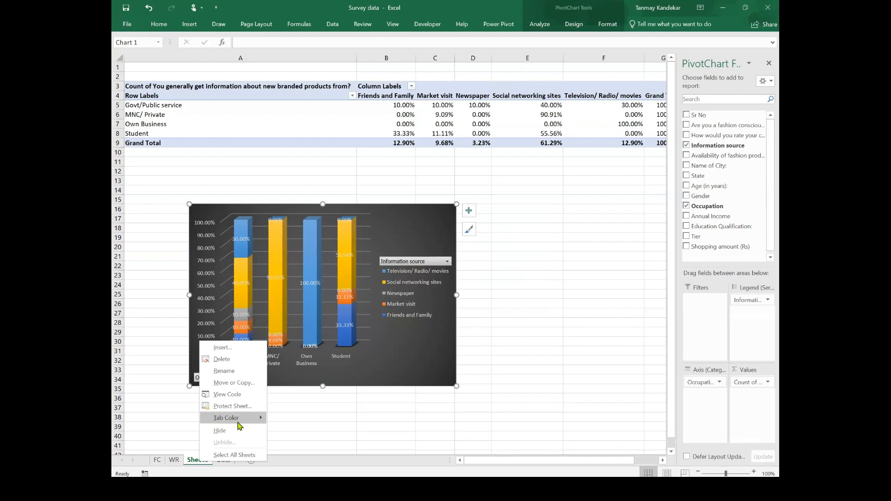
left_click(232, 371)
type("IS")
left_click(213, 419)
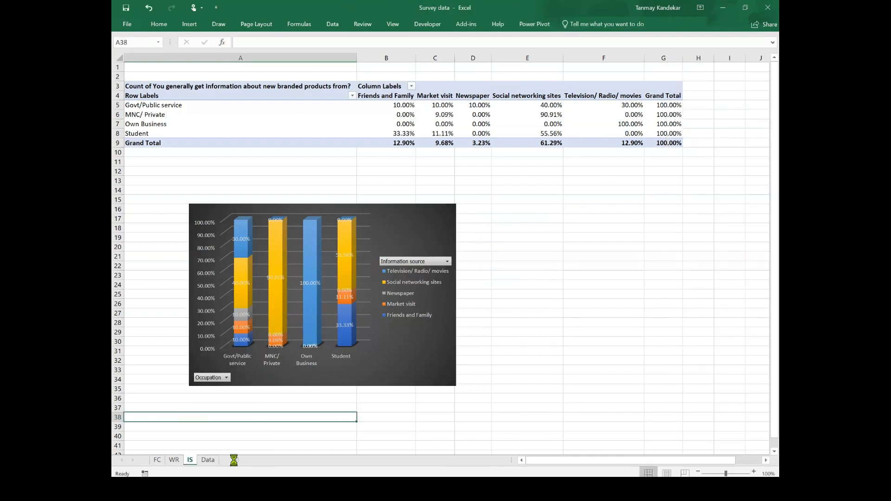
Step: Add a new worksheet and rename it Dashboard
left_click(234, 460)
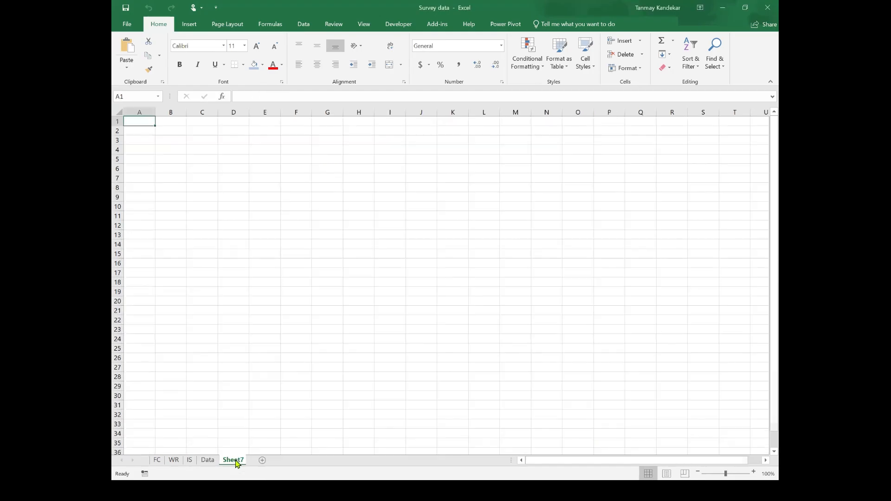
right_click(232, 460)
left_click(257, 371)
type("Dashboard")
left_click(253, 301)
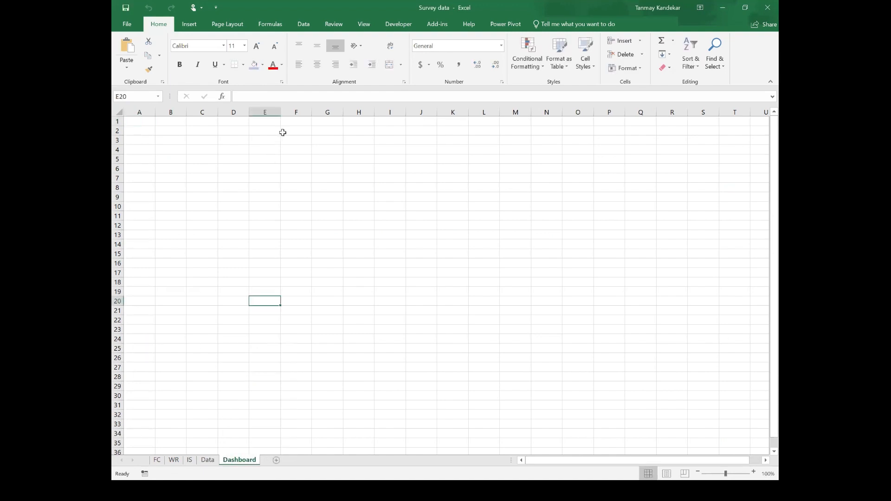
Step: Enter the heading Data Analysis in cell F2, enlarge its font twice and make it bold
left_click(284, 131)
type("Data Analy")
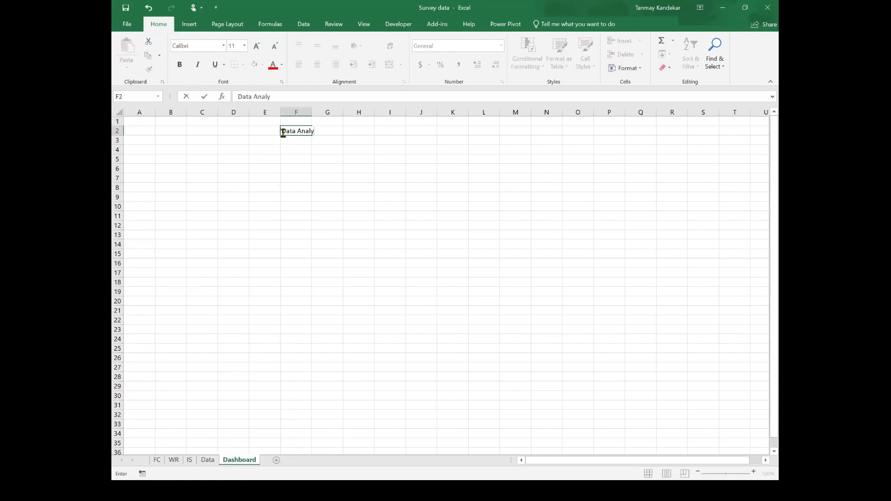
left_click(297, 159)
left_click(293, 131)
left_click(256, 46)
left_click(256, 46)
left_click(257, 46)
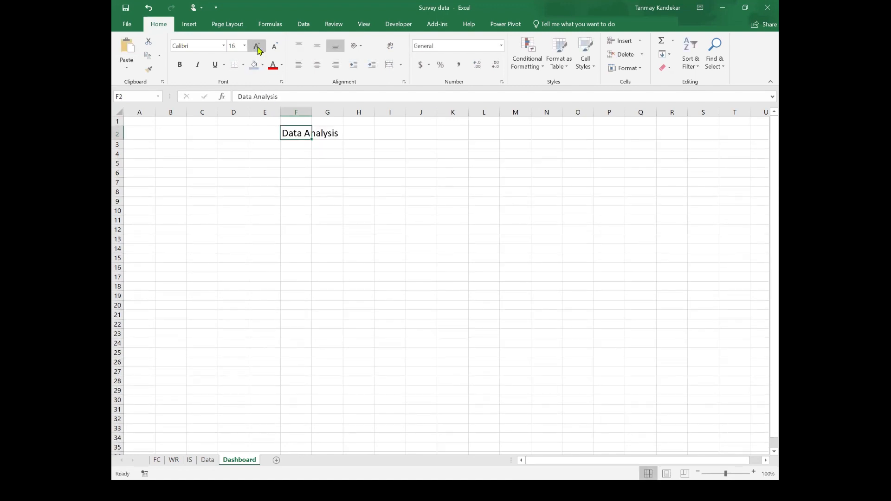
left_click(257, 46)
left_click(181, 68)
left_click(265, 212)
left_click(144, 154)
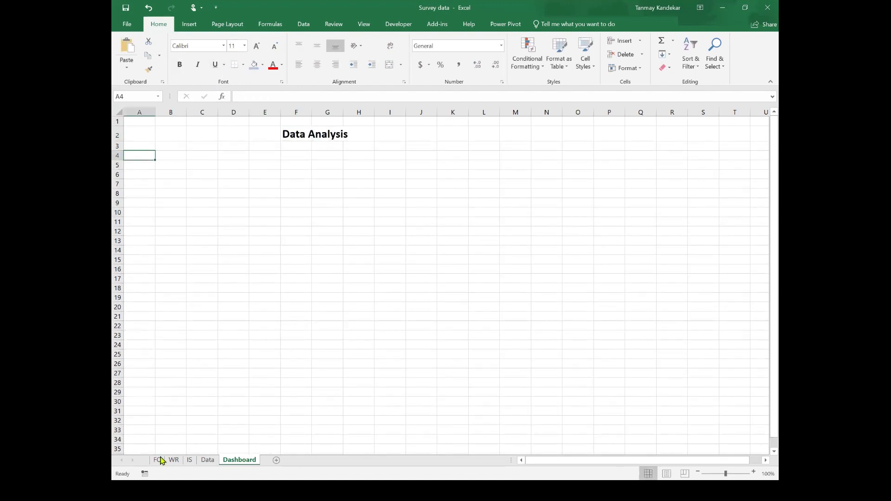
Step: Copy the fashion-conscious PivotChart from the FC sheet and paste it onto the Dashboard
left_click(156, 459)
left_click(197, 288)
left_click(240, 461)
key("ctrl+v")
Step: Copy the Wordrobe style PivotChart from the WR sheet and paste it below the first chart on the Dashboard
left_click(174, 460)
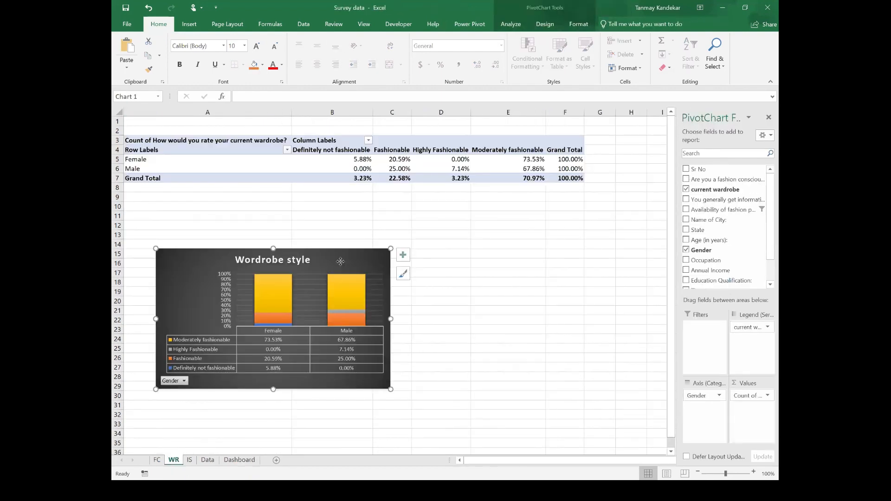
left_click(239, 460)
left_click(139, 314)
key("ctrl+v")
Step: Copy the information-source PivotChart from the IS sheet and paste it at J4 on the Dashboard
left_click(189, 460)
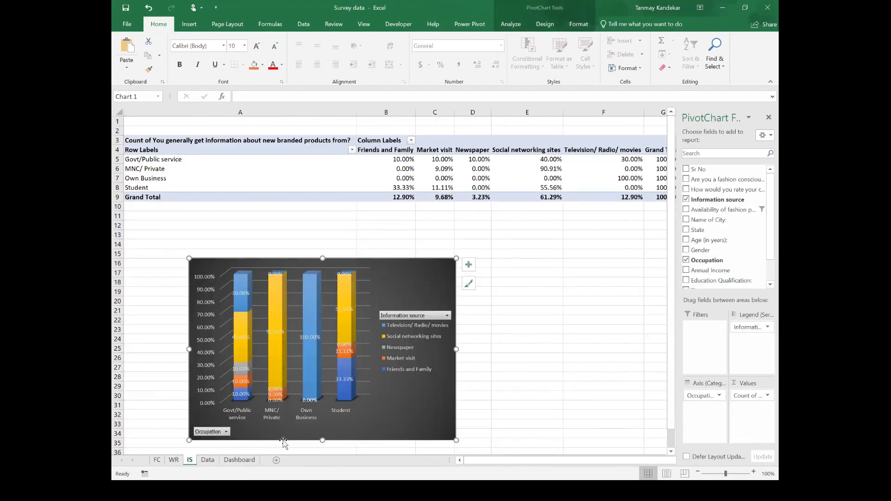
left_click(250, 462)
left_click(420, 155)
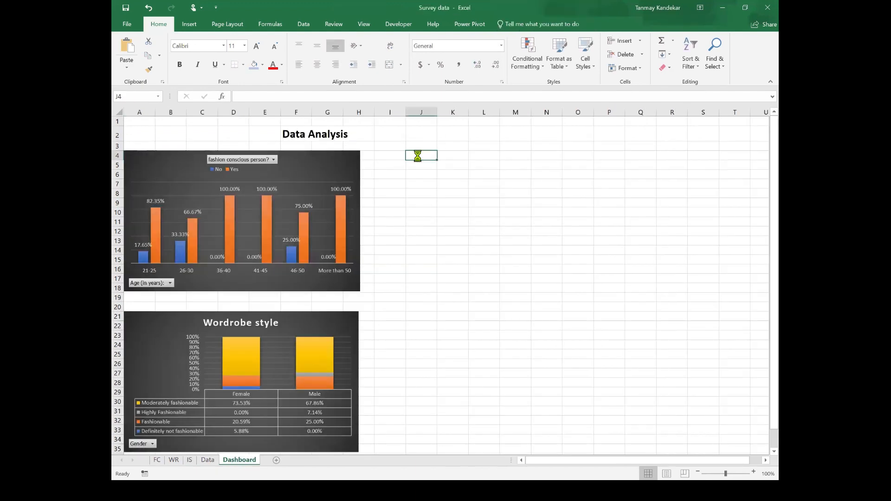
key("ctrl+v")
left_click(515, 373)
Step: Insert Gender and Occupation slicers for the fashion-conscious PivotChart
left_click(308, 158)
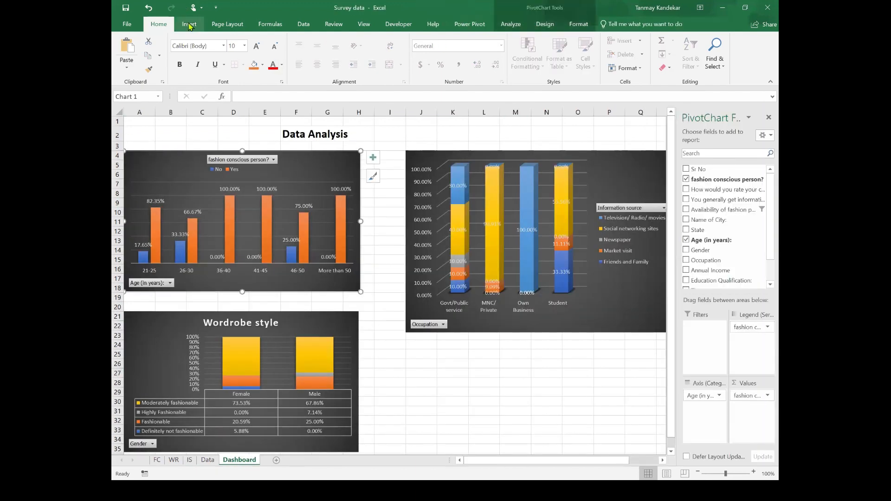
left_click(189, 24)
left_click(609, 50)
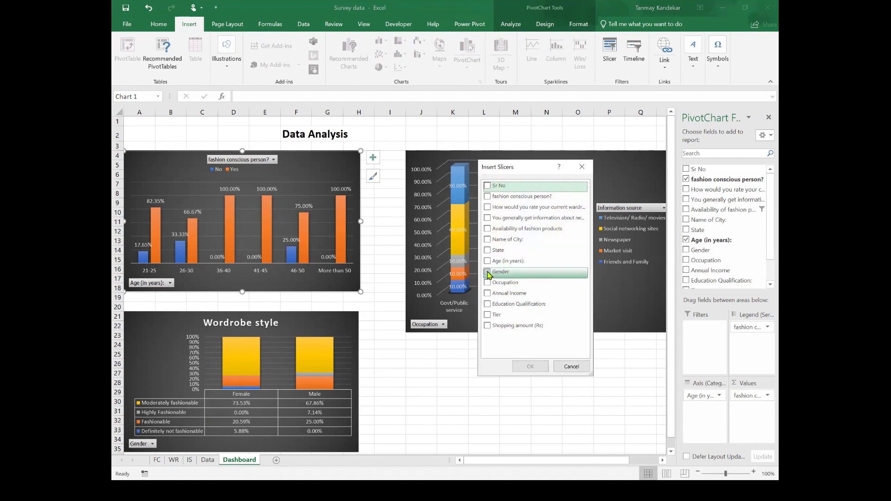
left_click(487, 271)
left_click(487, 282)
left_click(529, 366)
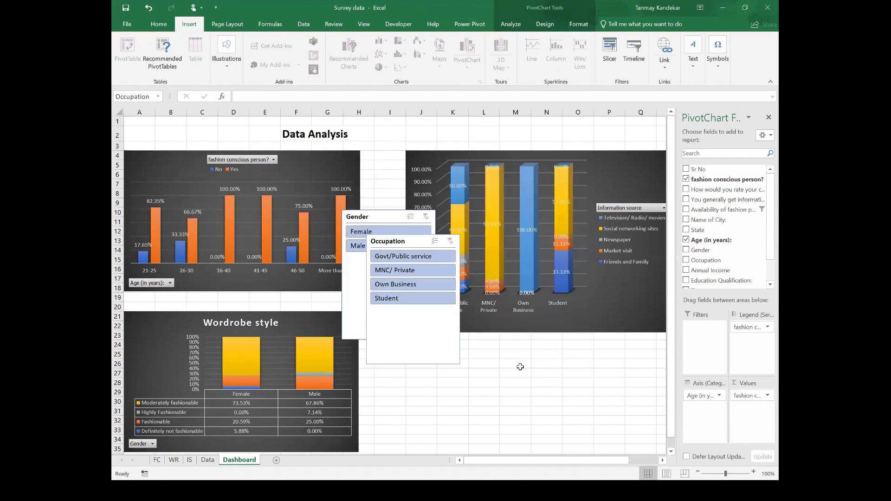
Step: Resize the slicers and arrange the Gender and Occupation slicers side by side below the charts
left_click_drag(411, 368, 413, 317)
left_click_drag(401, 240, 504, 348)
left_click(384, 334)
left_click_drag(401, 273, 401, 274)
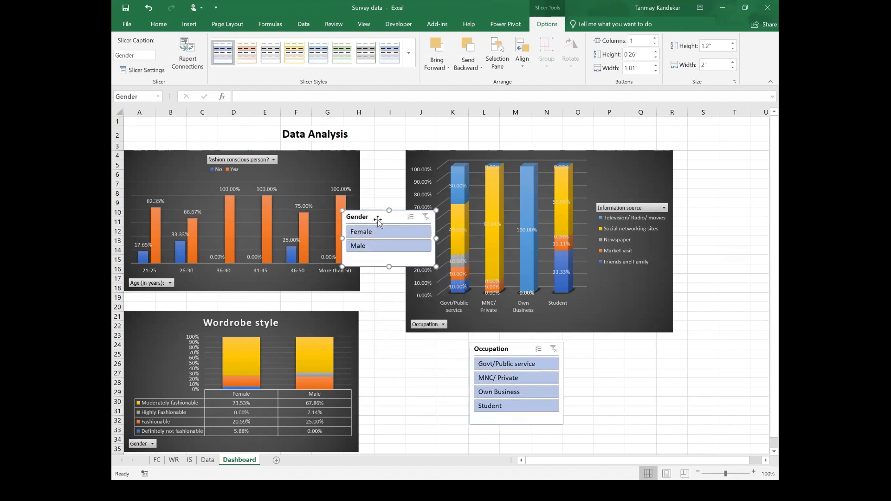
left_click_drag(410, 221, 436, 353)
Step: Connect the Gender slicer to the other two PivotTables through its report connections
right_click(411, 348)
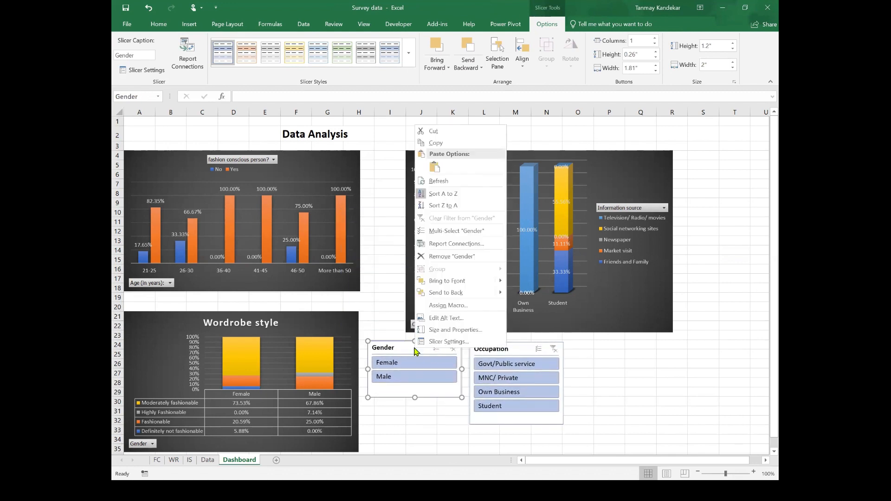
left_click(457, 247)
left_click(389, 258)
left_click(390, 267)
left_click(468, 293)
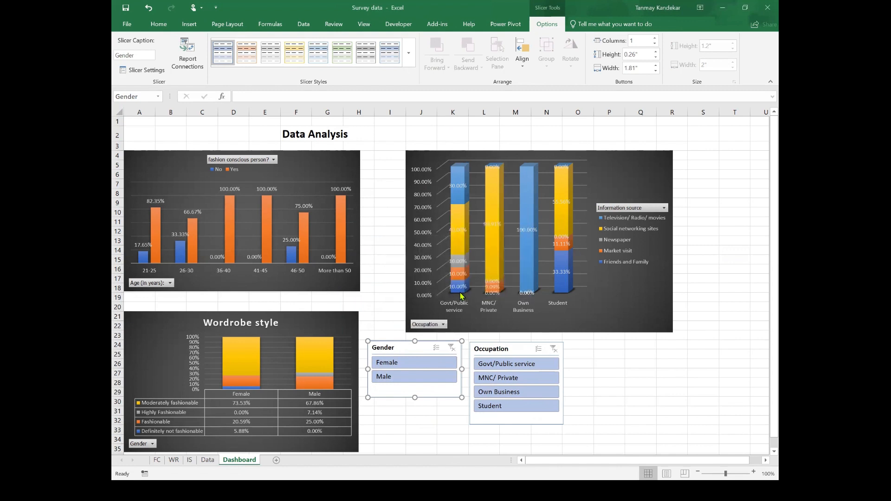
Step: Connect the Occupation slicer to PivotTable4 on the WR sheet through its report connections
right_click(499, 352)
left_click(532, 250)
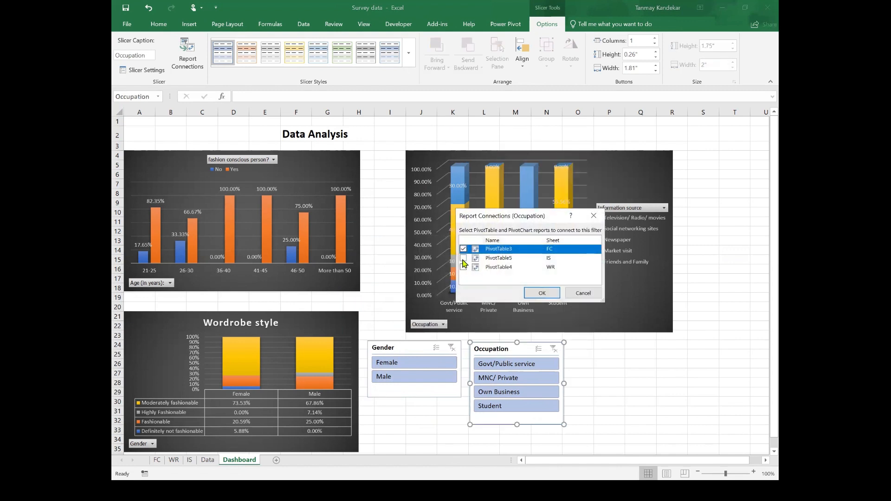
left_click(465, 268)
left_click(535, 293)
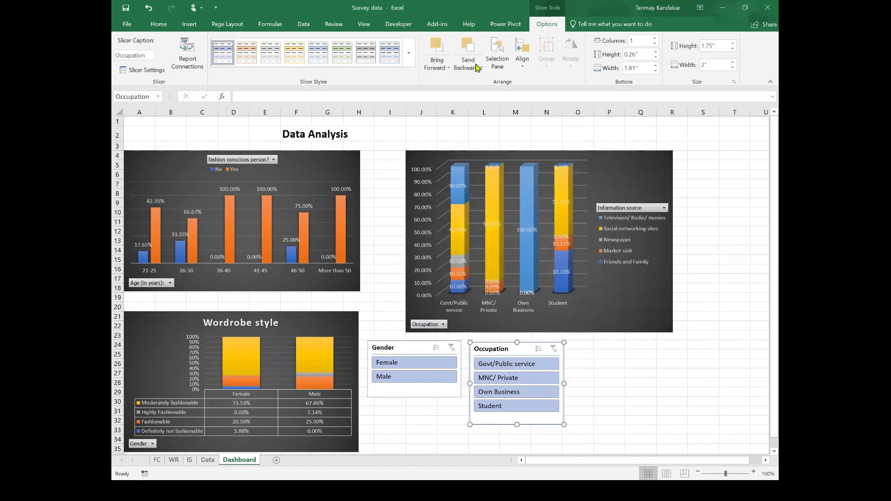
Step: Insert a Tier slicer for the information-source chart and place it beside the Occupation slicer
left_click(651, 174)
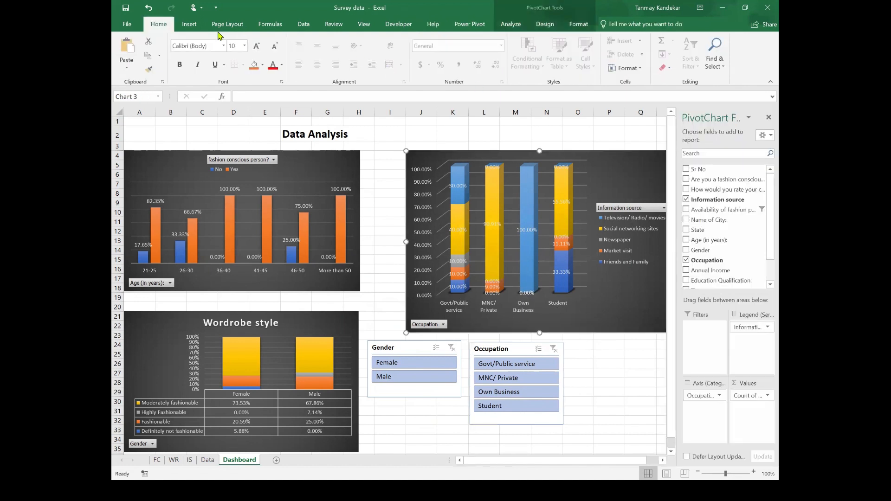
left_click(189, 24)
left_click(606, 55)
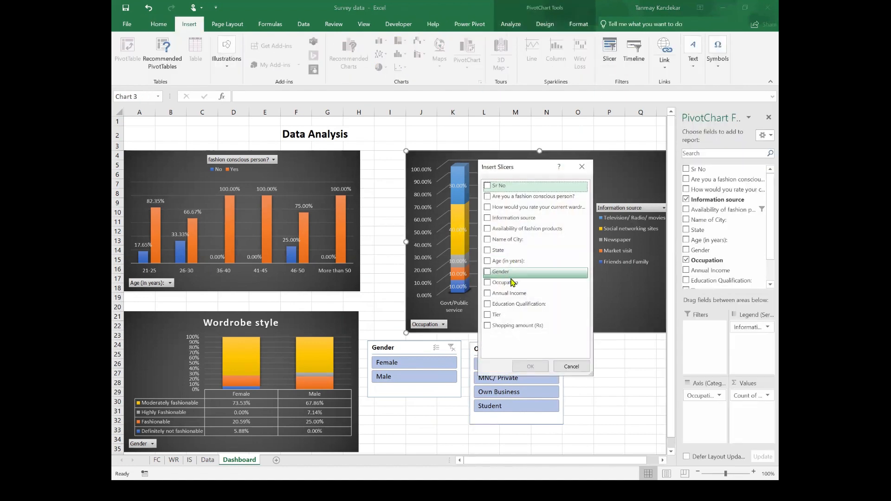
left_click(494, 314)
left_click(528, 367)
left_click_drag(402, 353, 623, 348)
left_click_drag(611, 300, 611, 350)
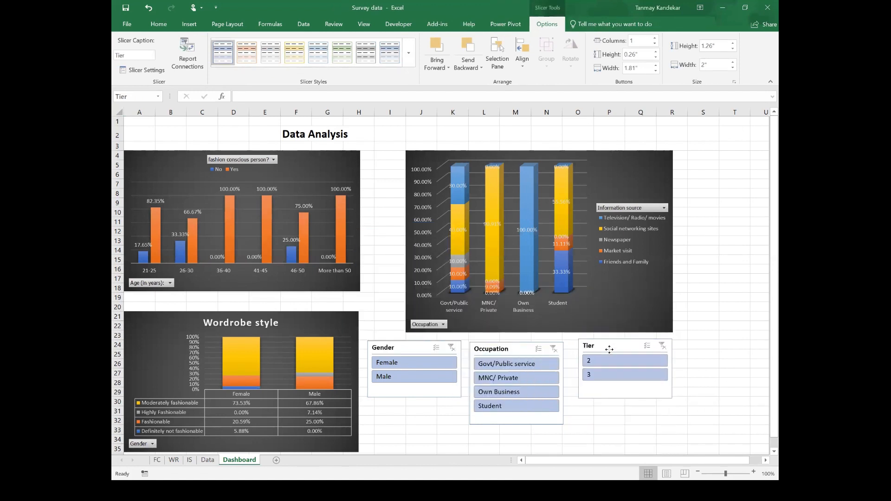
Step: Connect the Tier slicer to the other PivotTables through its report connections
right_click(606, 352)
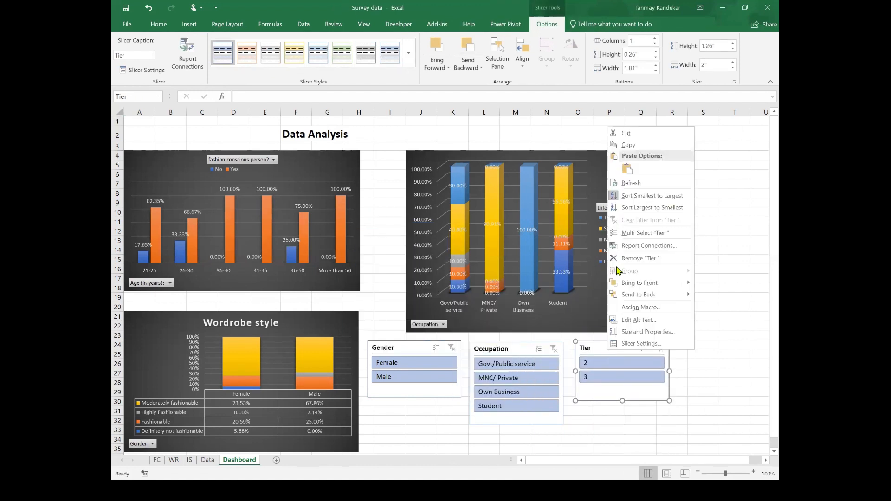
left_click(621, 247)
left_click(573, 264)
left_click(650, 290)
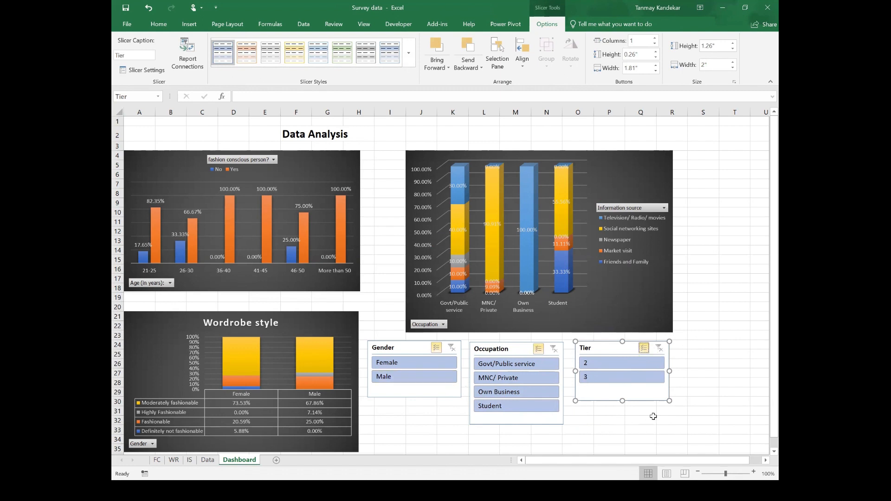
Step: Filter the charts with the Tier, Gender and Occupation slicers to test them
left_click(606, 377)
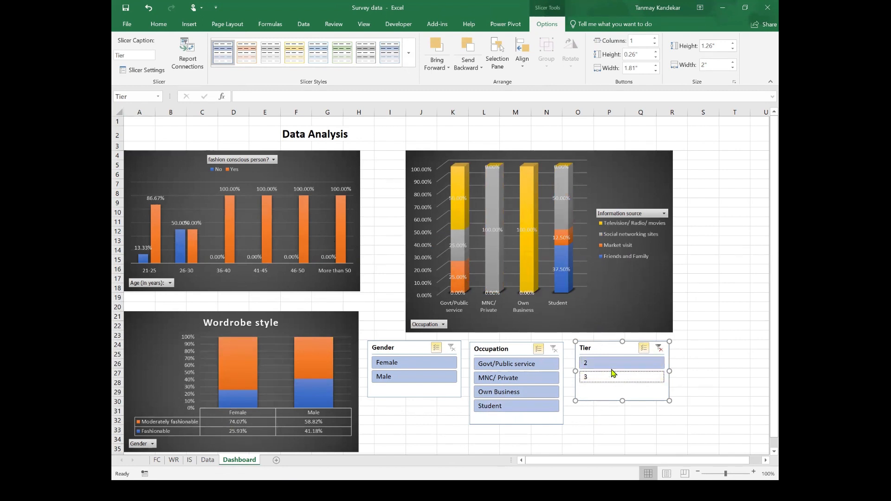
left_click(389, 366)
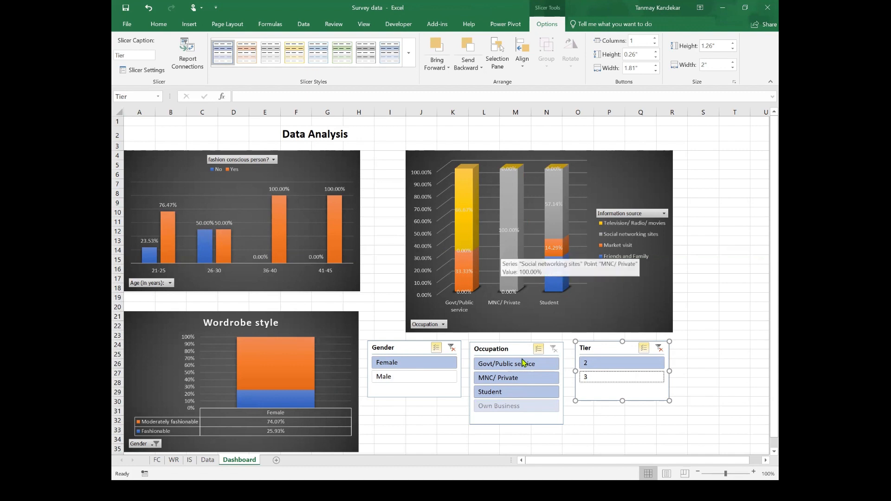
left_click(495, 393)
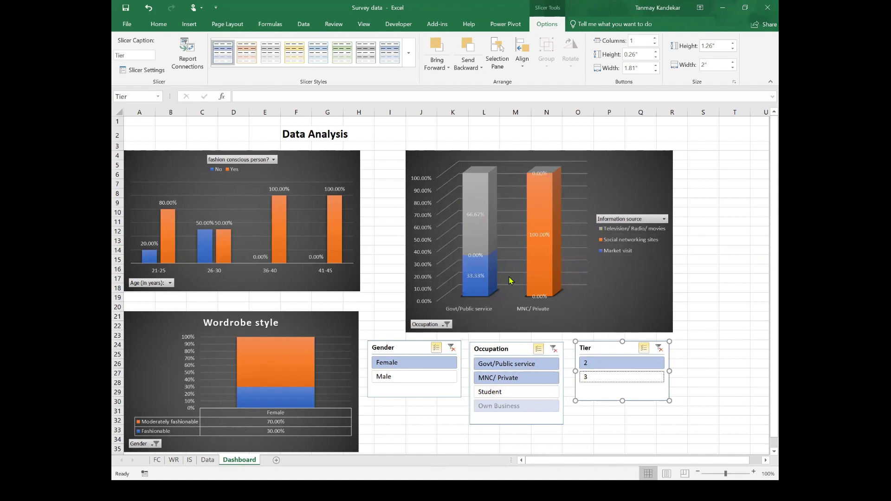
left_click(626, 378, "ctrl")
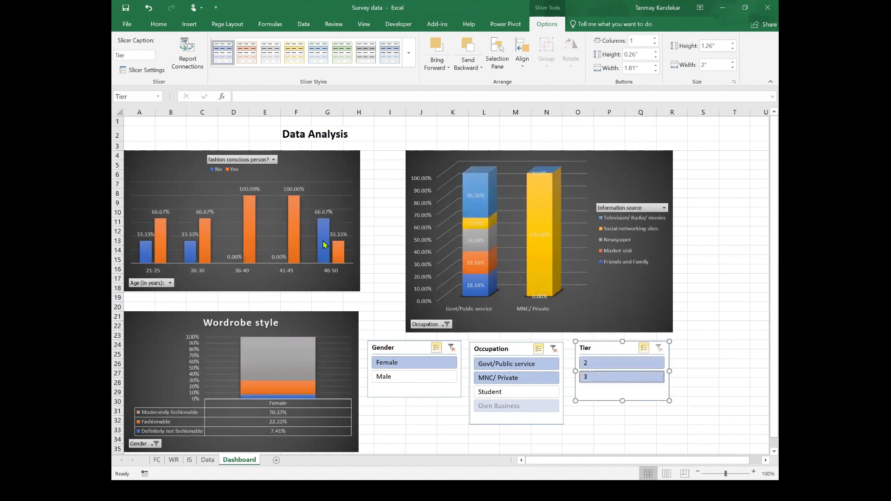
left_click(416, 378, "ctrl")
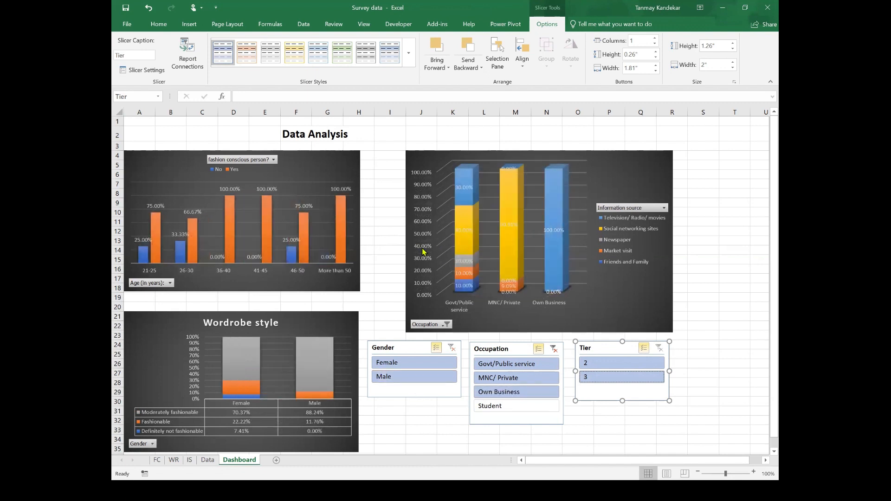
Step: Insert an Annual Income slicer for the Wordrobe style chart, shorten it and place it beside the Tier slicer
left_click(335, 323)
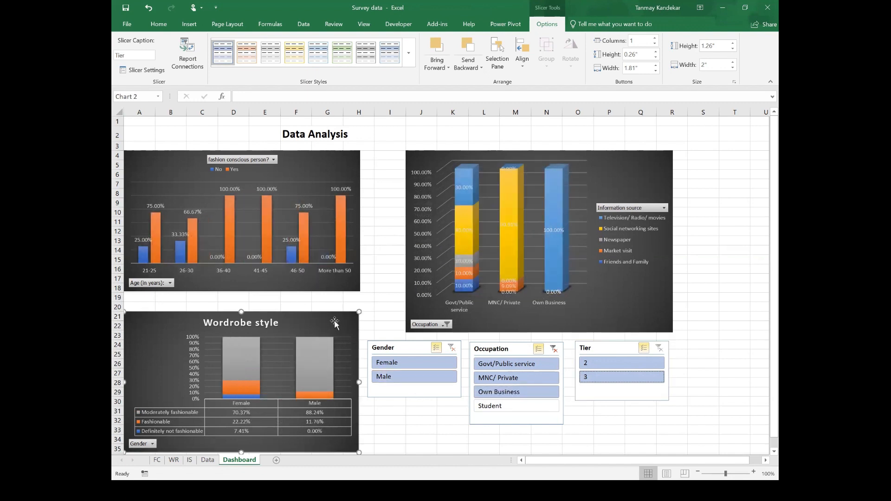
left_click(189, 24)
left_click(609, 46)
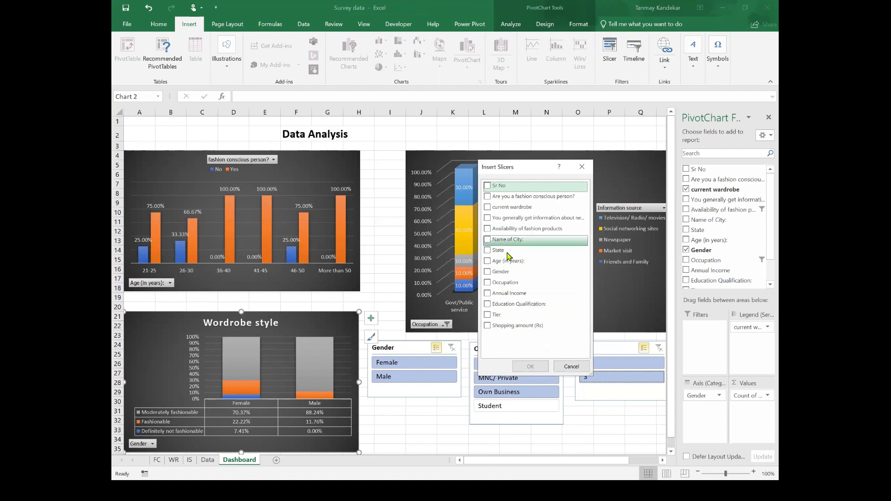
left_click(487, 293)
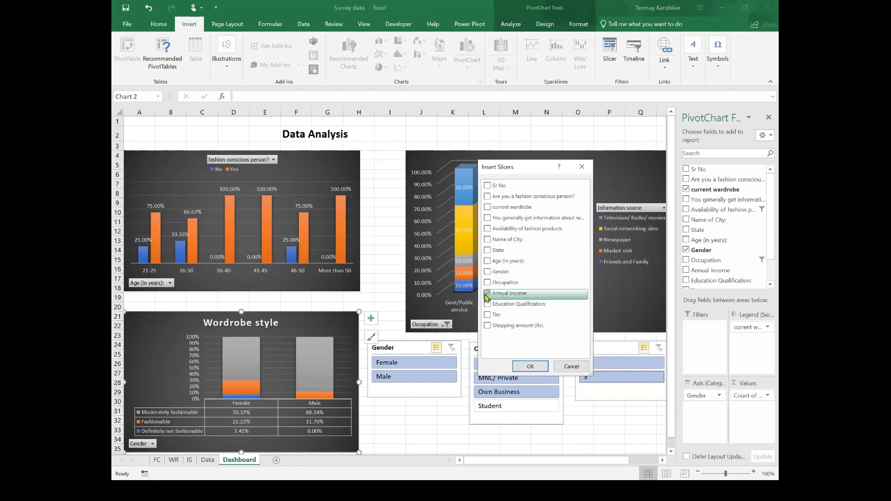
left_click(530, 366)
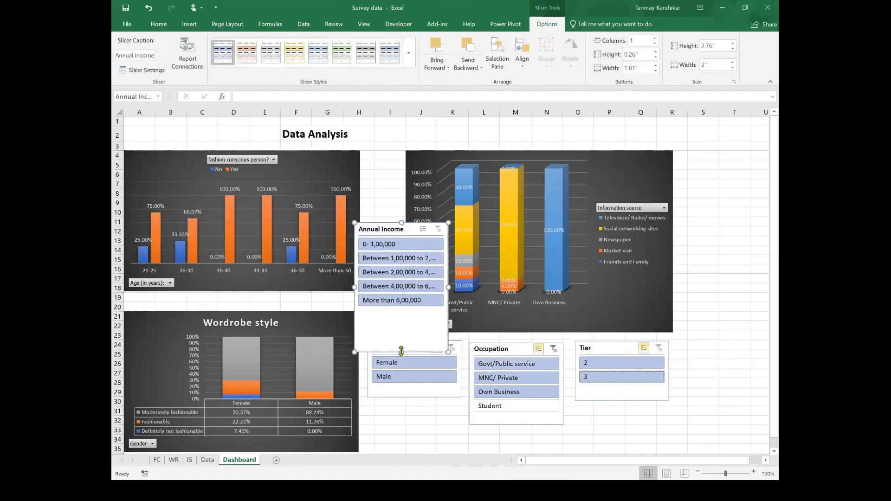
left_click_drag(402, 352, 402, 315)
left_click_drag(422, 243, 742, 354)
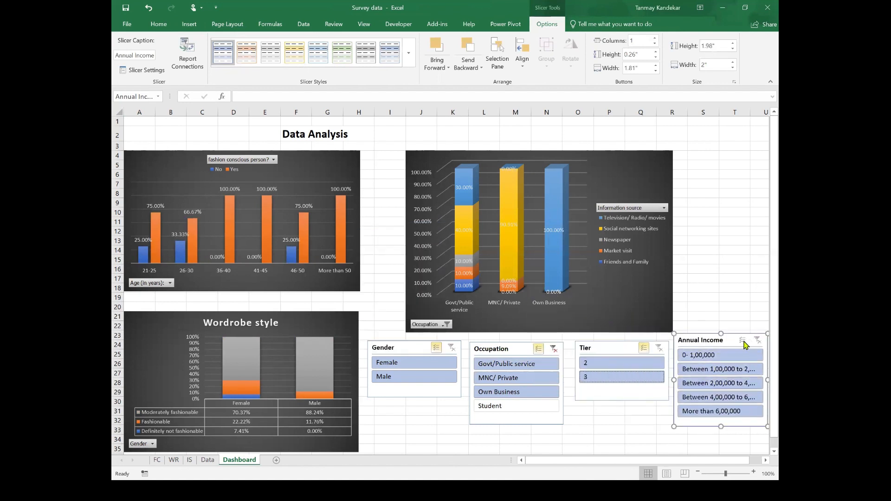